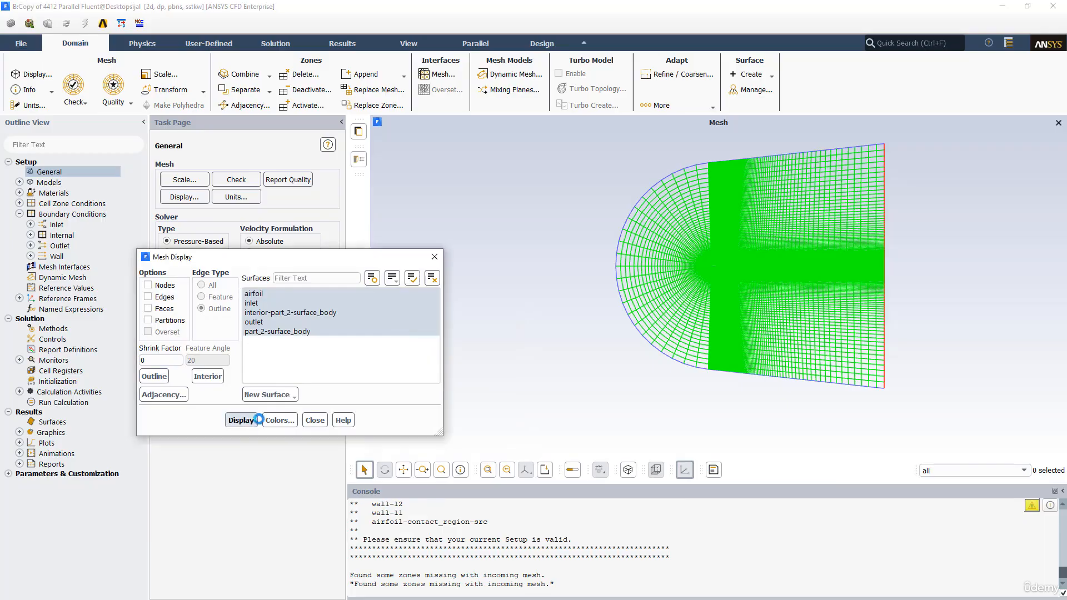
Inspect the mesh around the airfoil, up close to its trailing edge
scroll(716, 284, "up", 5)
scroll(716, 284, "up", 8)
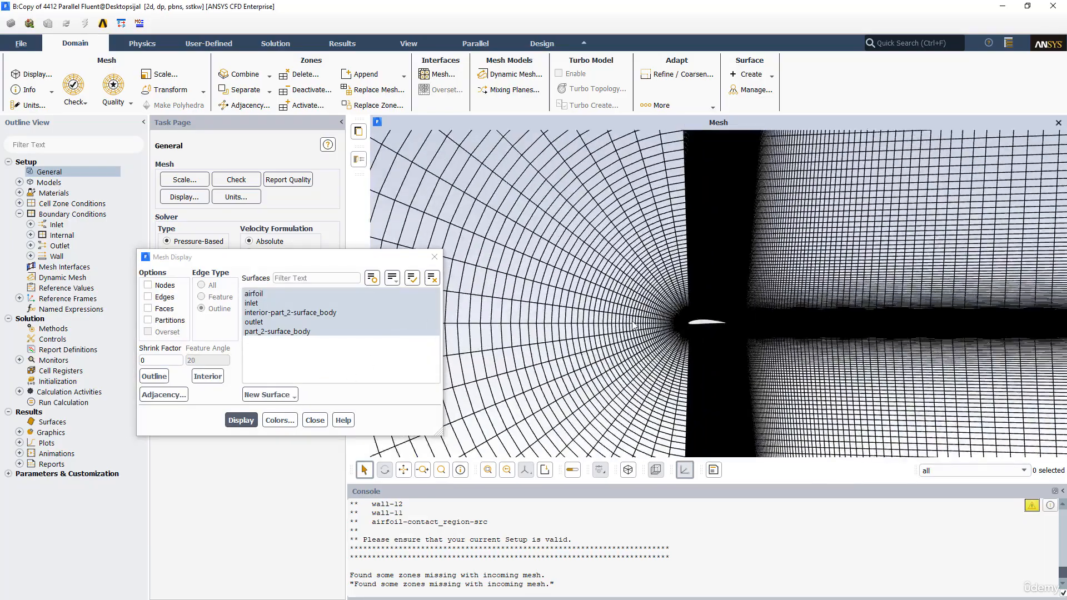
left_click_drag(705, 272, 326, 303)
scroll(690, 297, "up", 5)
left_click_drag(779, 291, 616, 298)
scroll(618, 298, "up", 2)
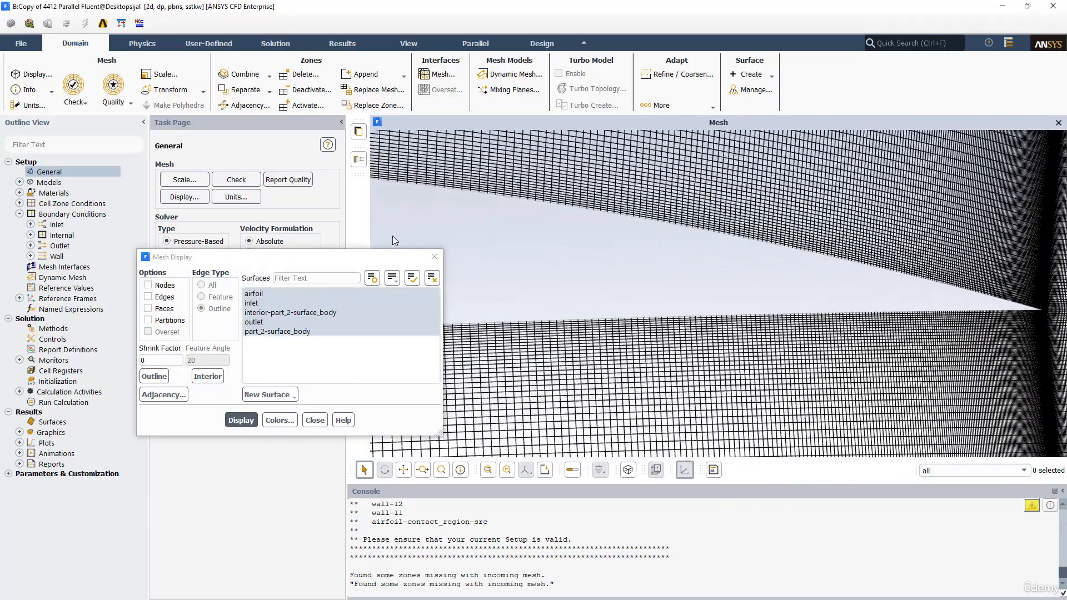
Run the mesh check and report the mesh quality, and close the Mesh Display dialog
left_click(236, 180)
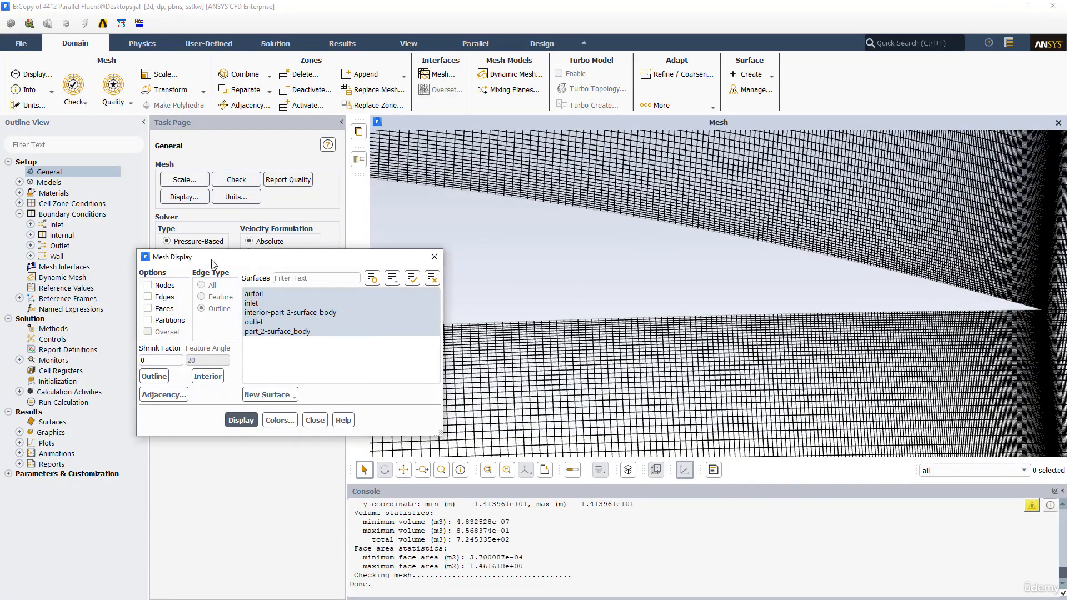
left_click_drag(232, 269, 32, 259)
left_click(284, 181)
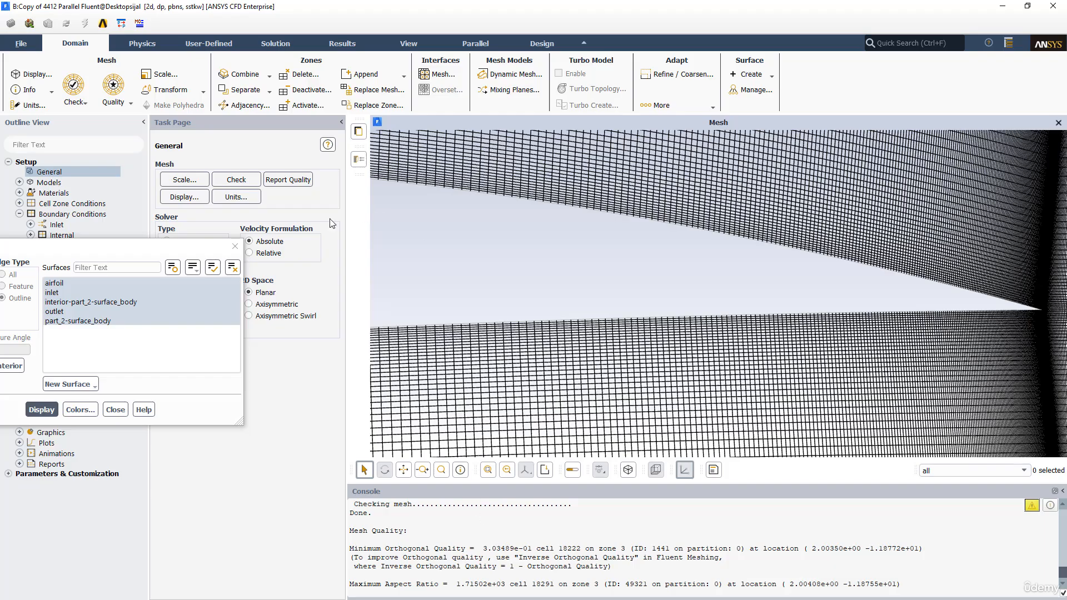
left_click(235, 246)
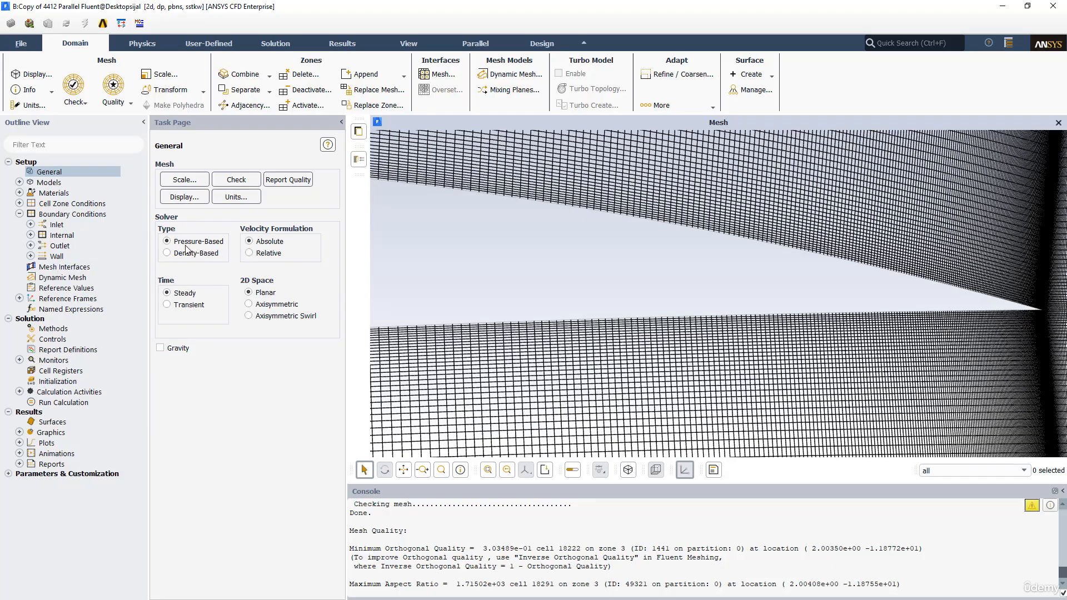
scroll(597, 348, "down", 10)
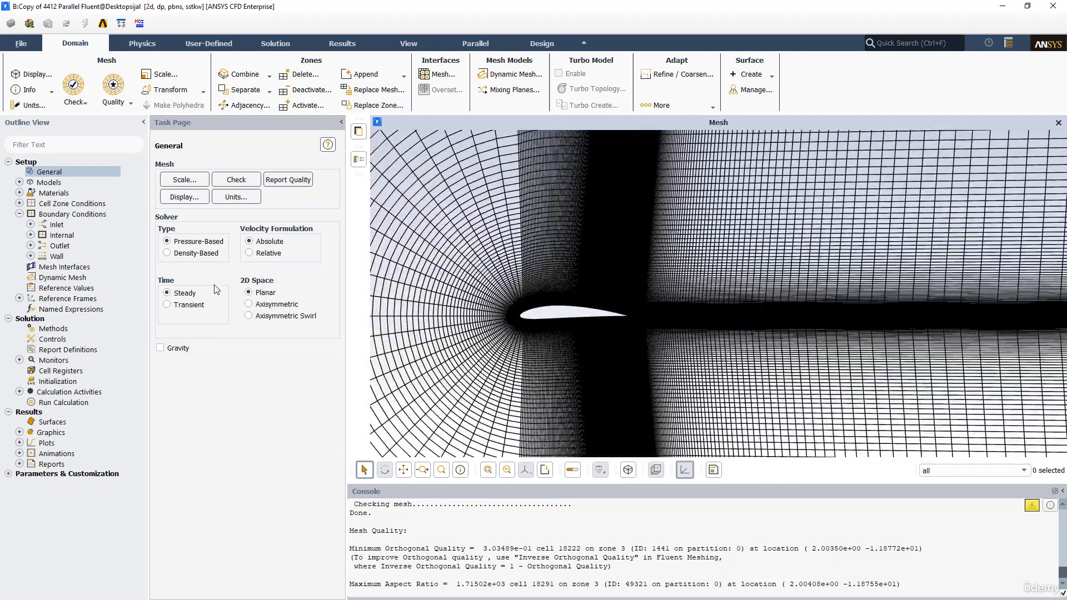
Switch to the NACA4412 presentation in PowerPoint and copy the inlet velocity 43.822 from the Mesh and Results slide
double_click(61, 226)
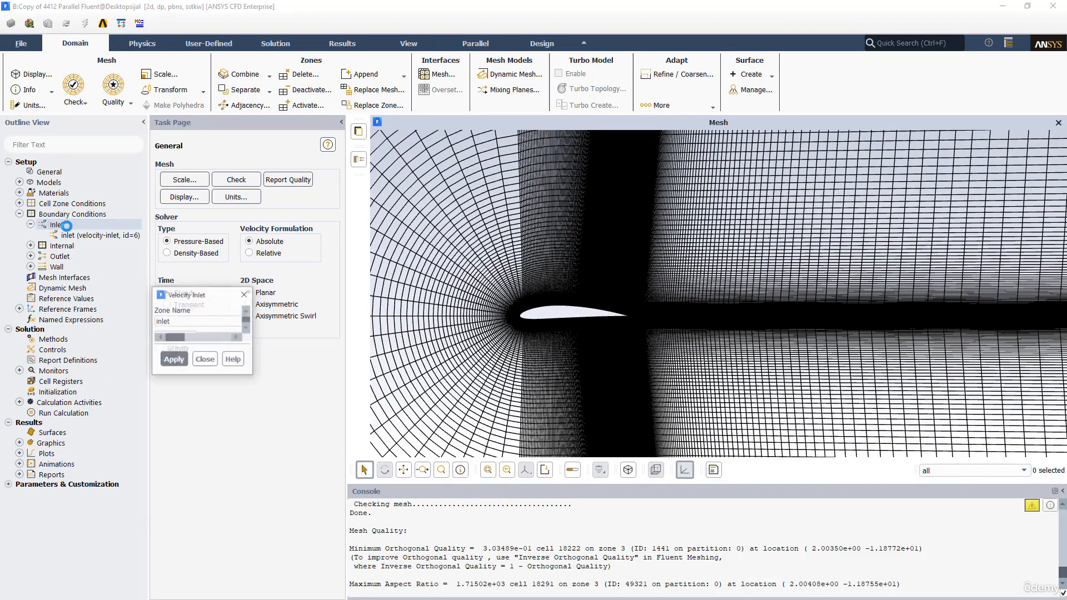
key("alt+Tab")
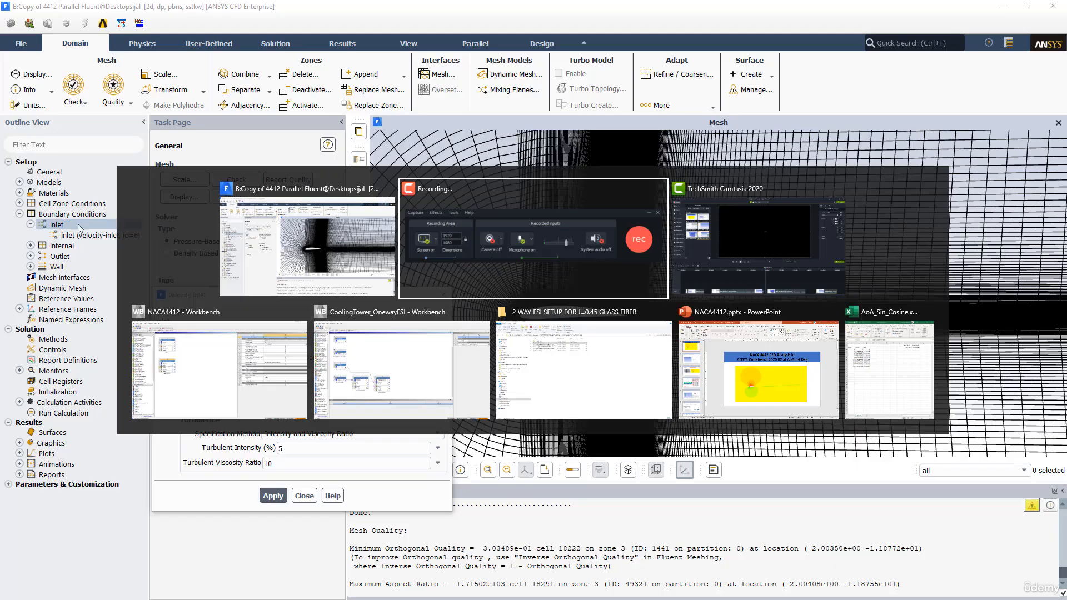
left_click(731, 367)
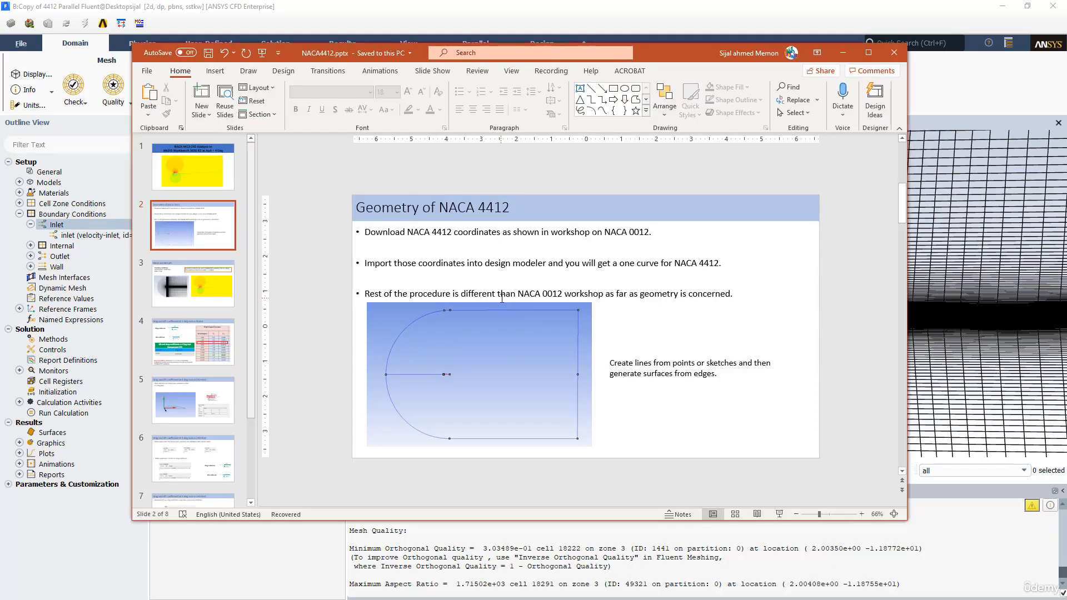
scroll(502, 299, "down", 1)
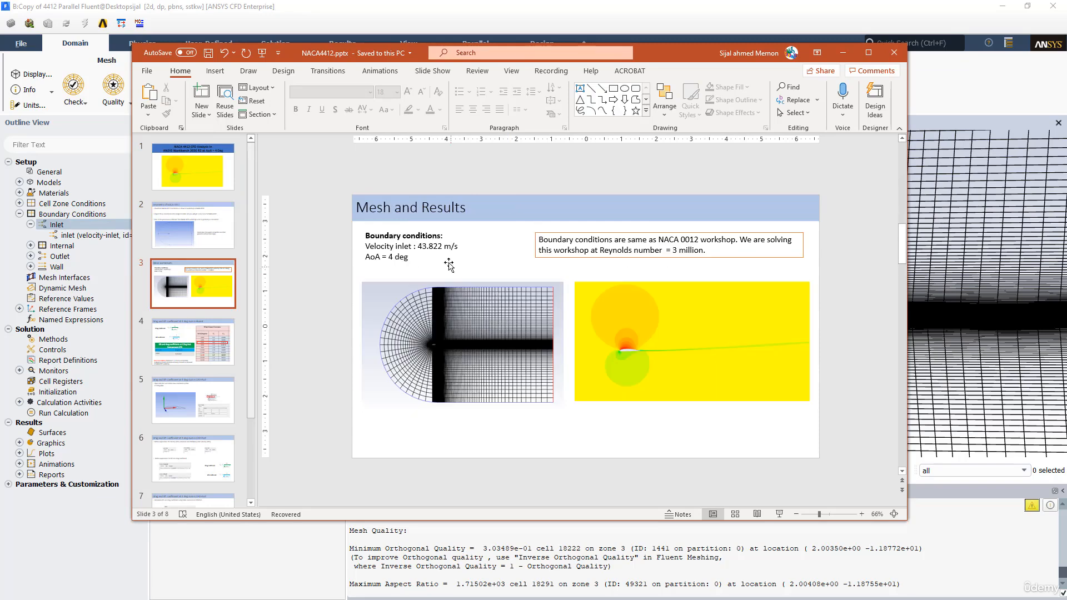
left_click_drag(420, 246, 431, 245)
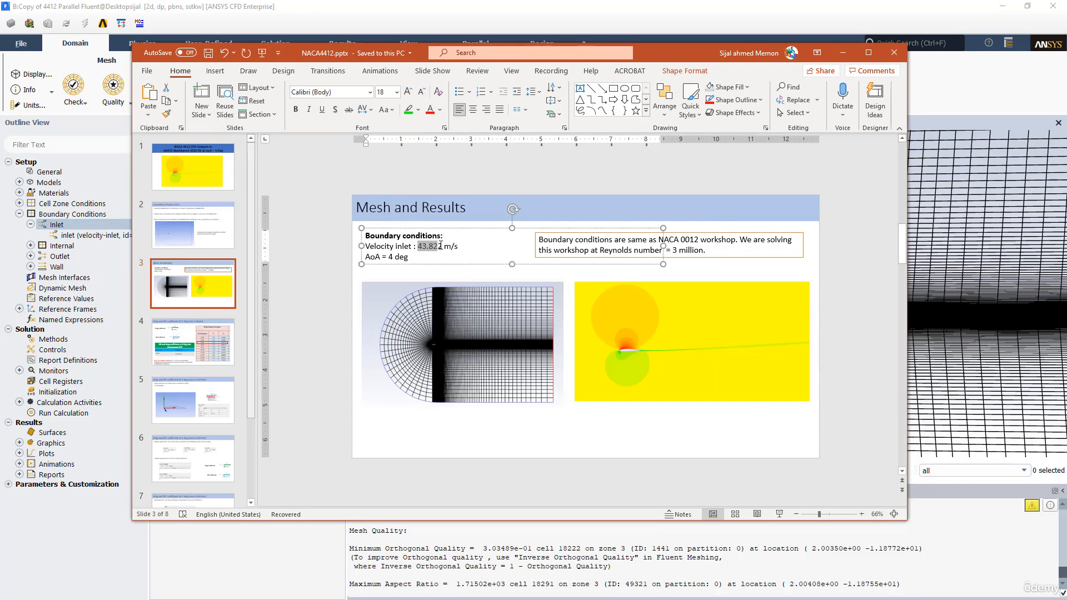
right_click(442, 246)
left_click(453, 269)
Return to Fluent in a smaller window and set the inlet's velocity magnitude to the copied 43.822 m/s
left_click_drag(646, 50, 769, 69)
left_click(1027, 6)
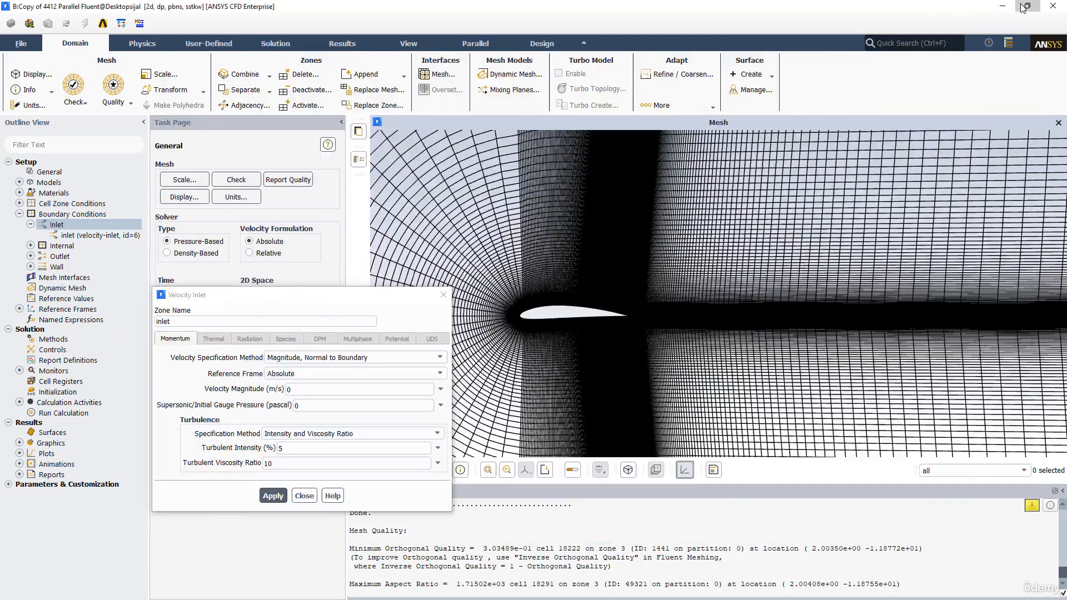
left_click_drag(300, 303, 130, 229)
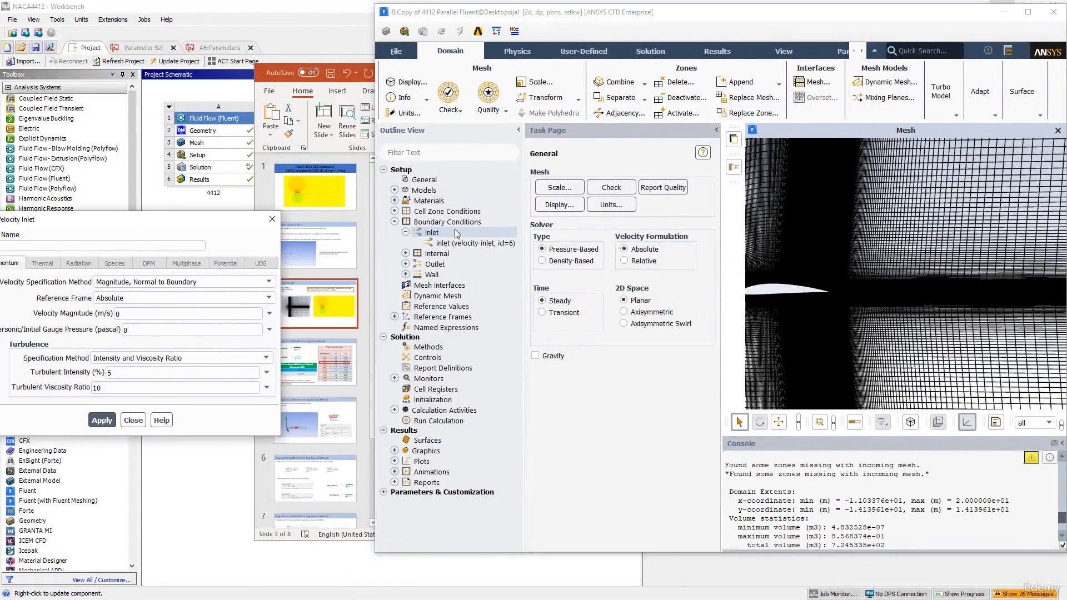
double_click(440, 223)
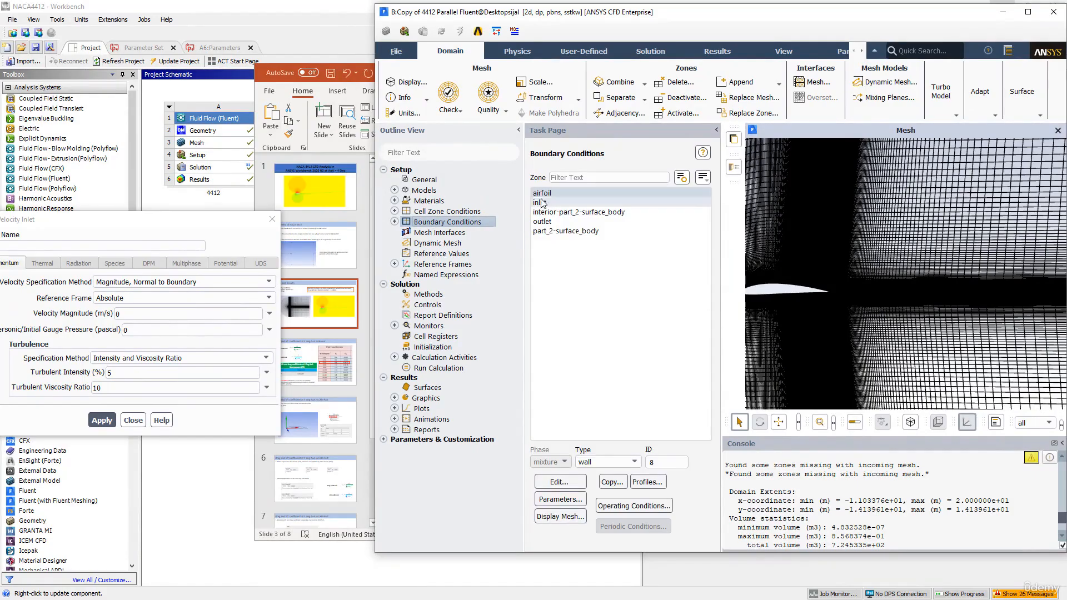
double_click(547, 203)
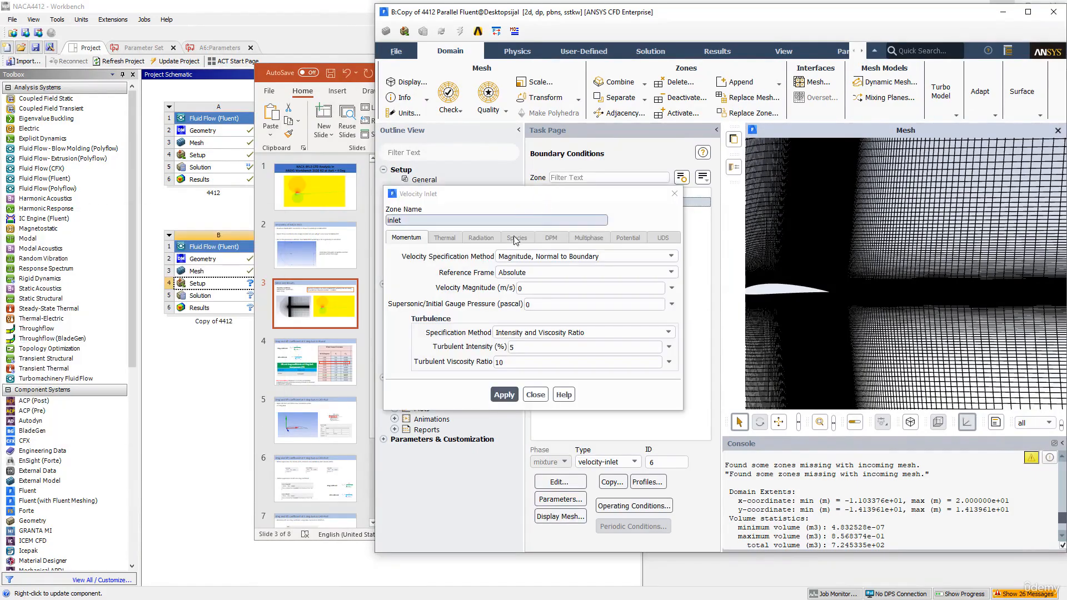
double_click(540, 286)
right_click(529, 291)
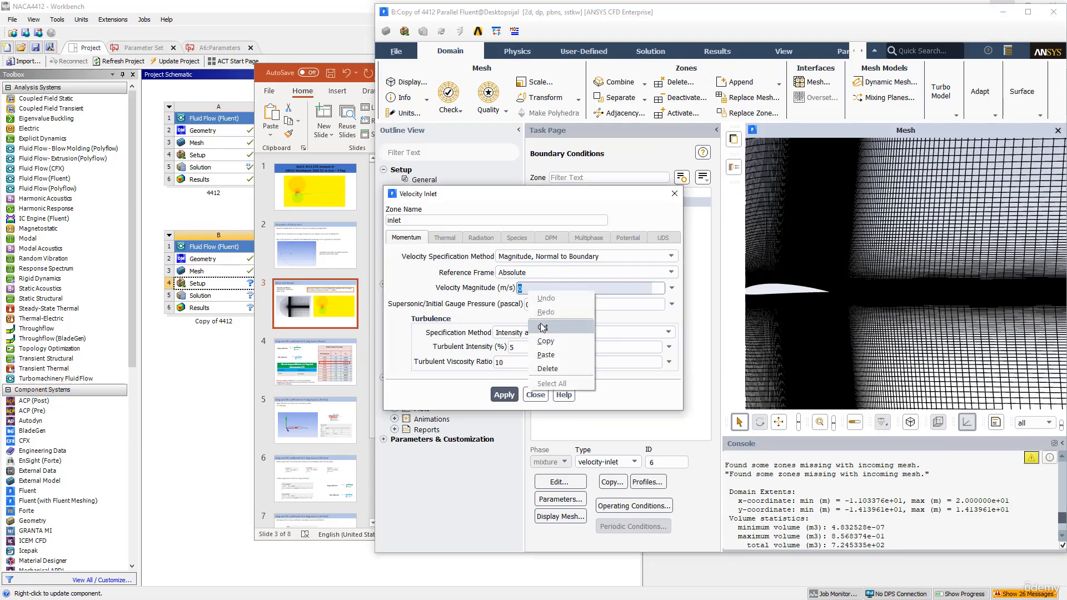
left_click(548, 356)
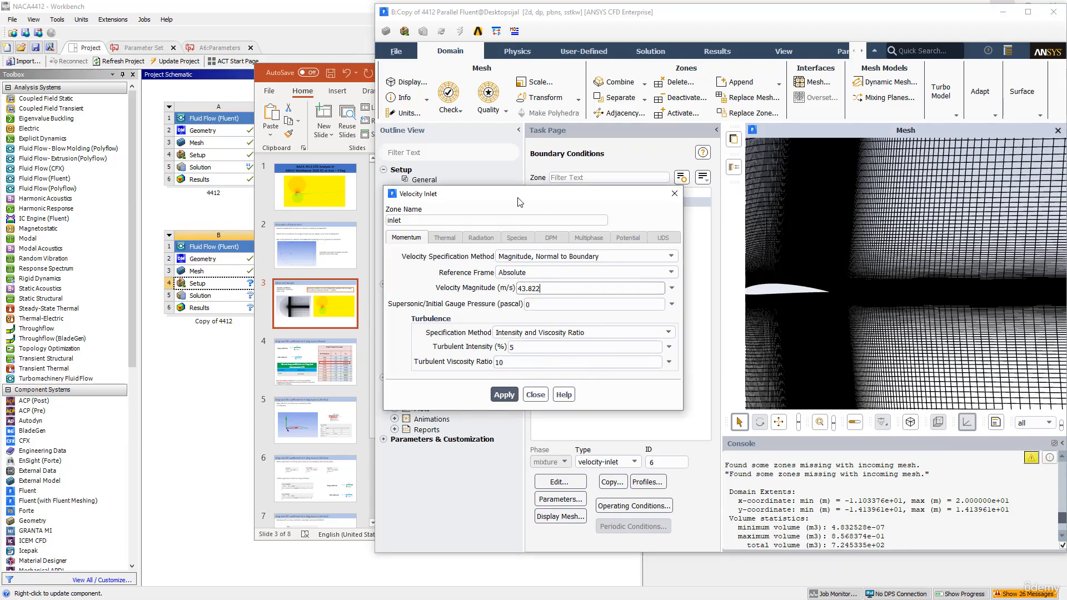
Arrange the windows side by side and copy the cosine value for the 4-degree angle of attack from the Excel workbook
left_click_drag(520, 202, 624, 199)
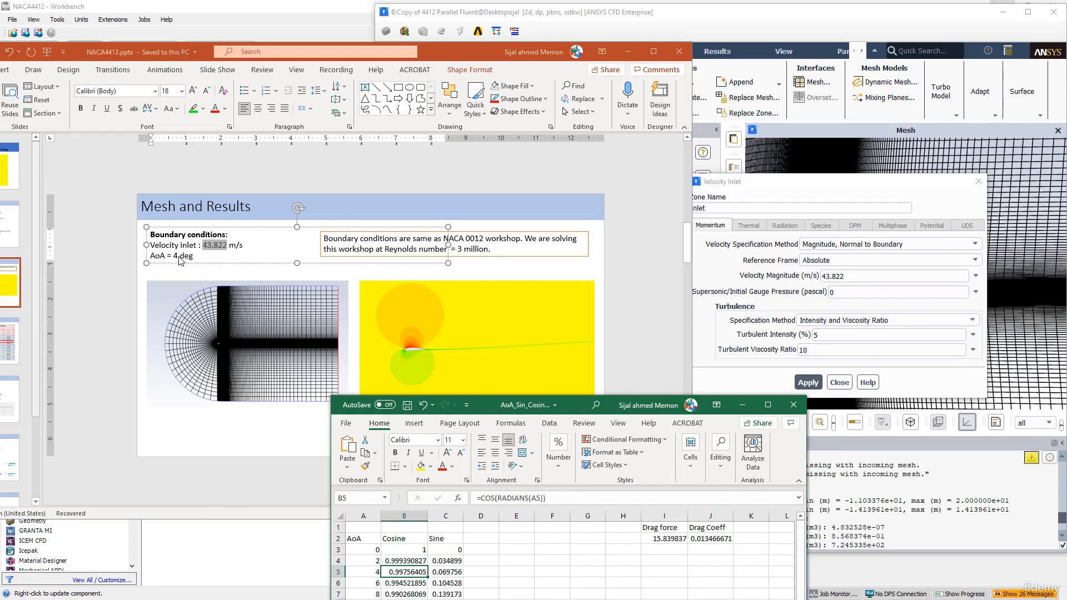
left_click(292, 253)
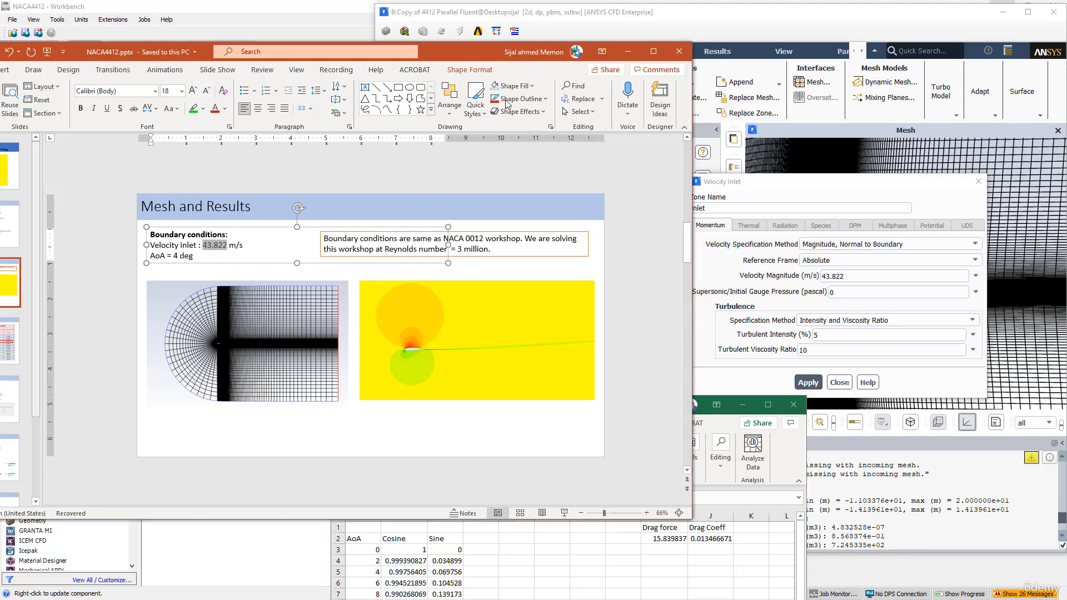
left_click_drag(474, 48, 473, 23)
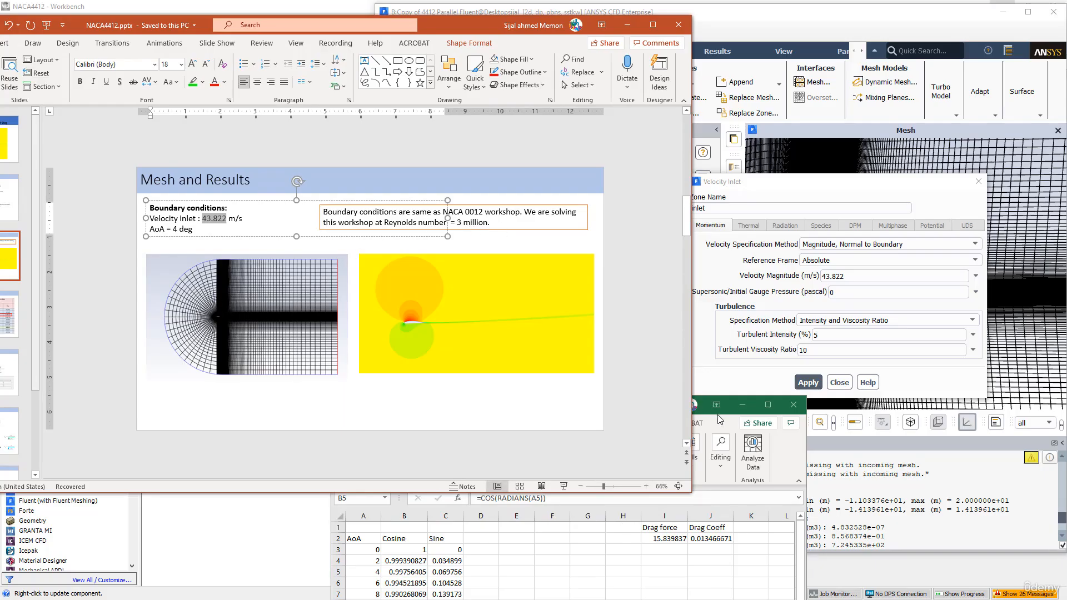
left_click(725, 430)
left_click_drag(580, 406, 334, 295)
right_click(160, 460)
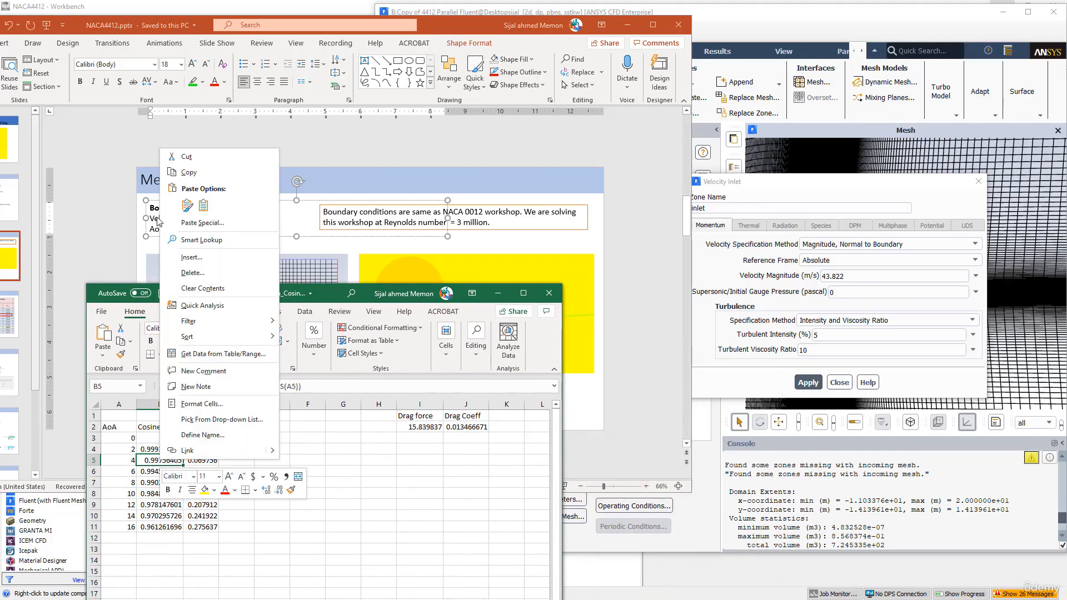
left_click(176, 177)
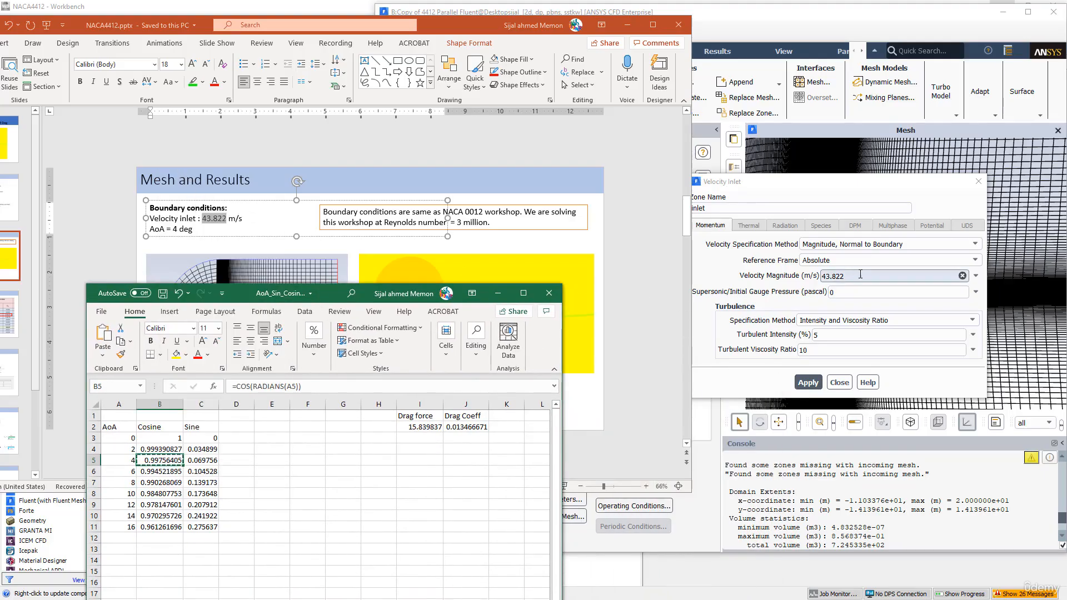
In Fluent, specify the inlet velocity by Magnitude and Direction, with an X-component of flow direction of 0.99756405
left_click(860, 245)
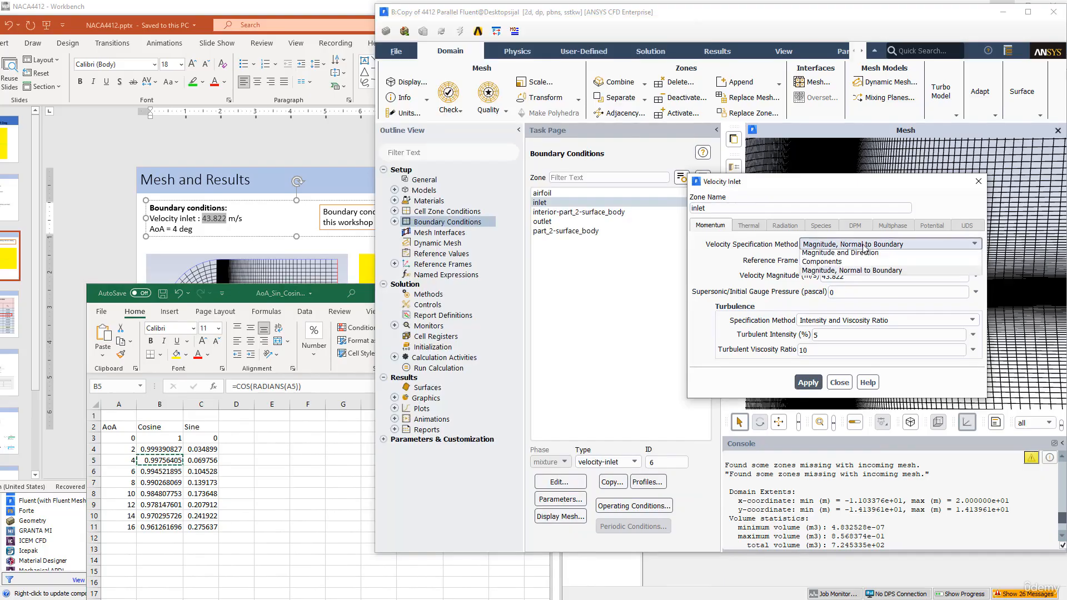
left_click(815, 256)
double_click(803, 309)
right_click(804, 307)
left_click(828, 364)
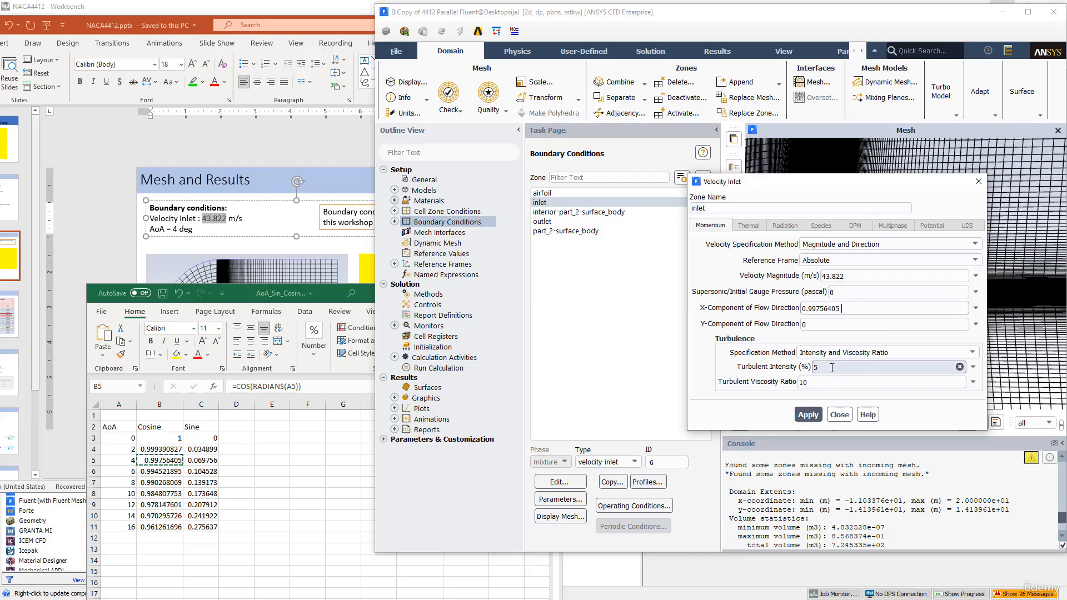
Copy the 4-degree sine value from Excel into the inlet's Y-component of flow direction as 0.069756474, and apply the inlet settings
left_click(200, 460)
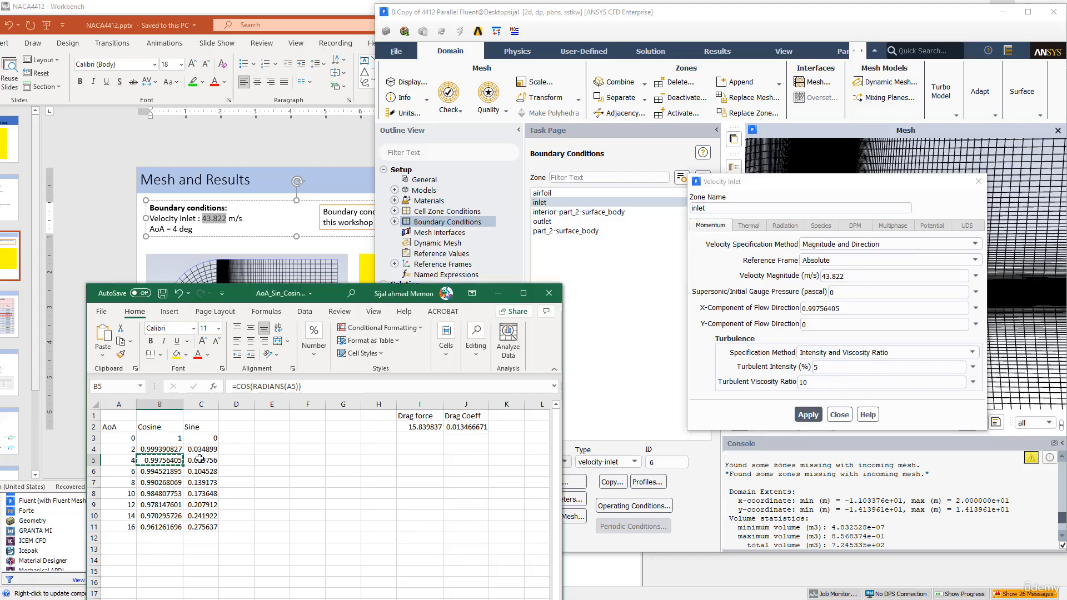
right_click(200, 460)
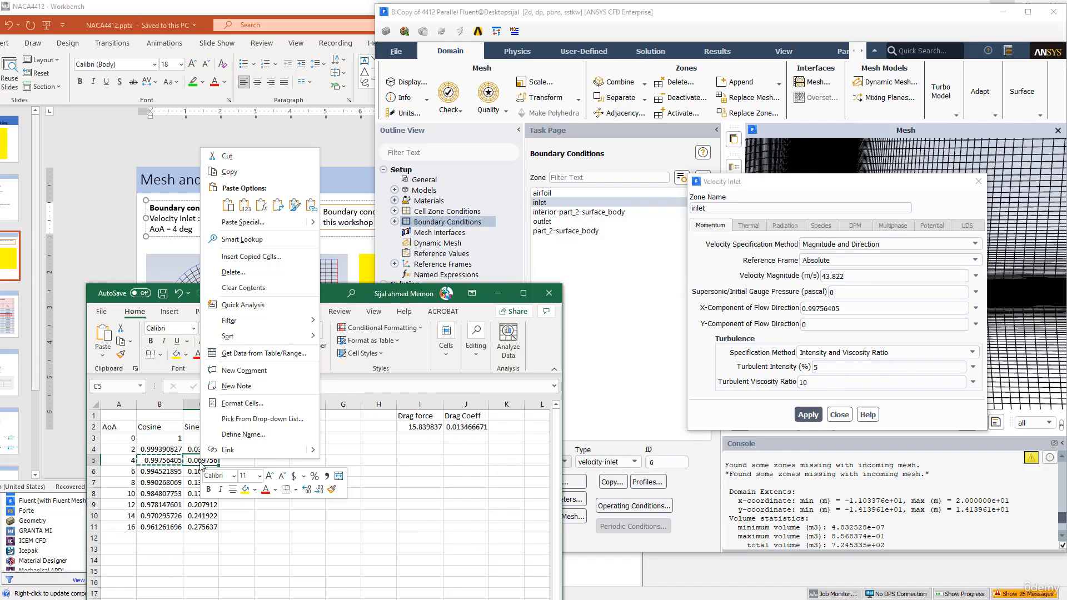
left_click(242, 177)
double_click(803, 324)
right_click(804, 324)
left_click(823, 389)
left_click(807, 414)
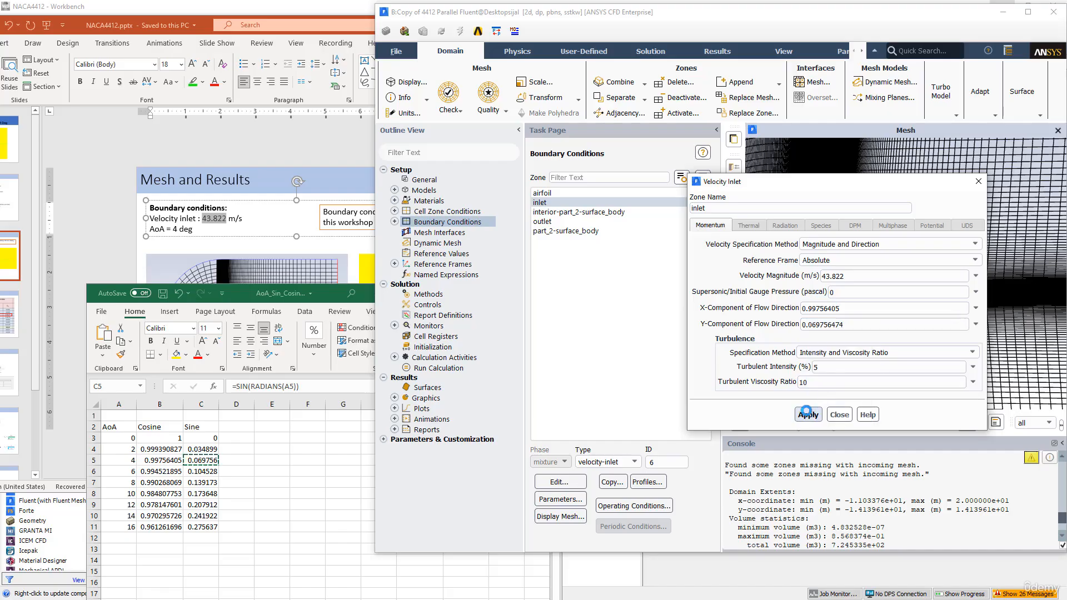
left_click(839, 414)
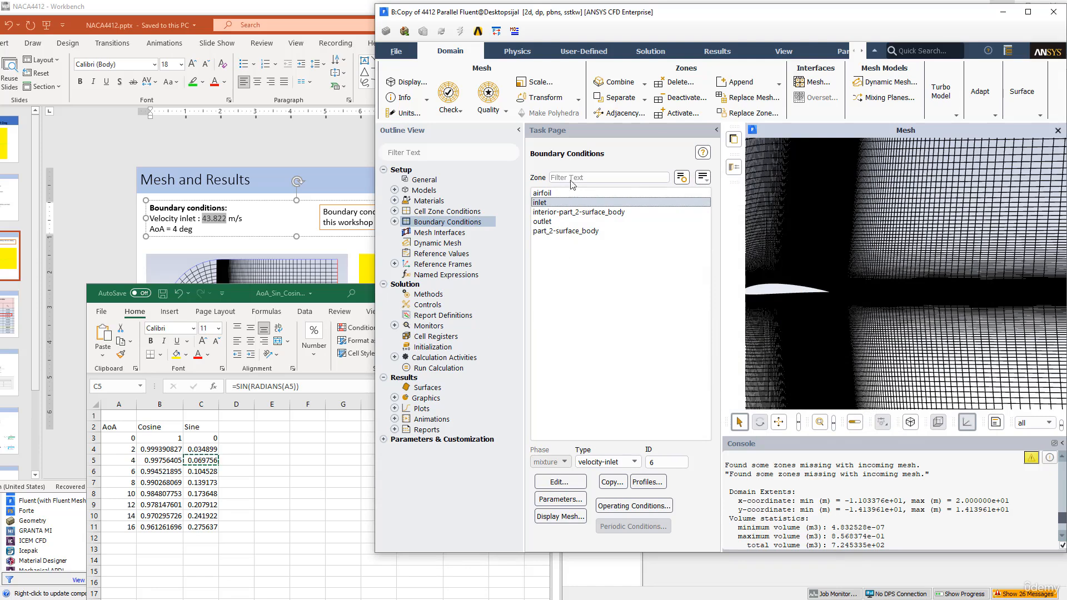
Set the absolute convergence criterion of the continuity residual to 1e-20
double_click(428, 327)
double_click(437, 336)
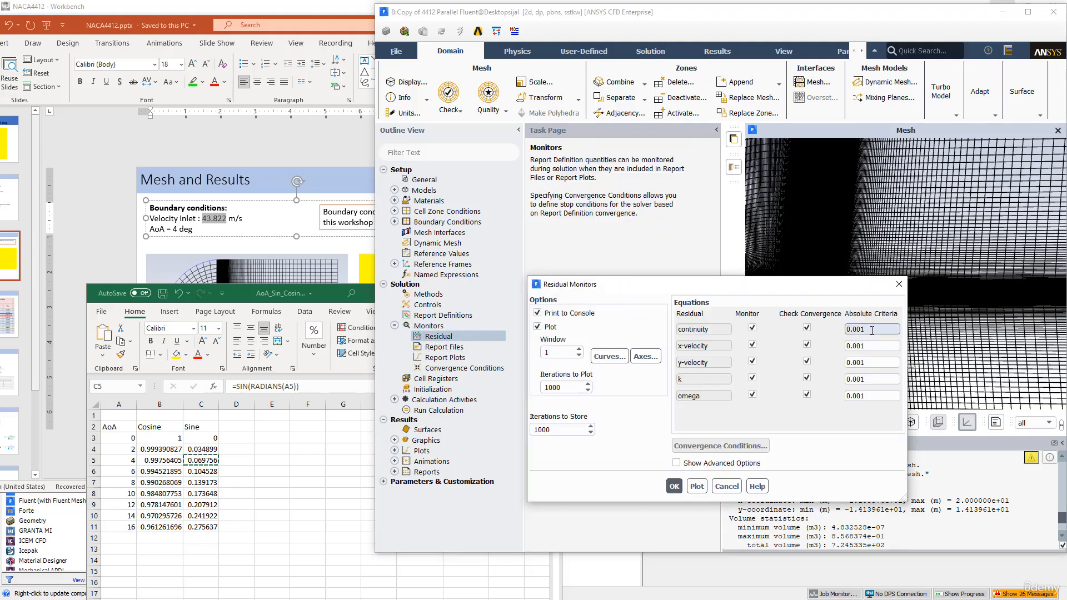
type("0000000000000")
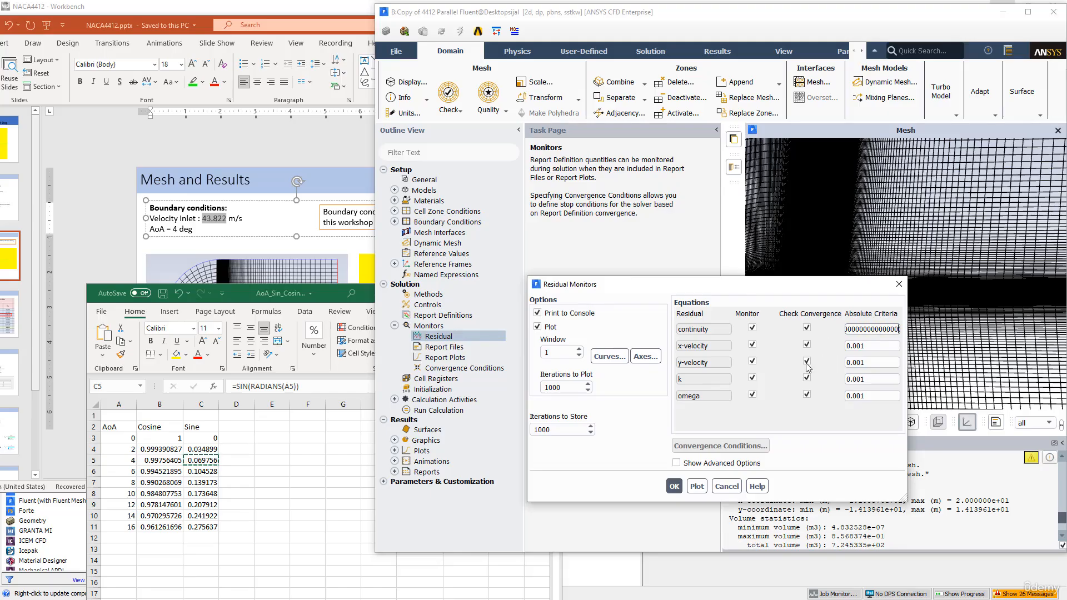
left_click(674, 487)
double_click(449, 339)
key("BackSpace")
key("BackSpace")
type("20")
Copy the continuity criterion of 1e-20 to the x-velocity residual and confirm the residual monitor settings
left_click_drag(880, 332, 846, 330)
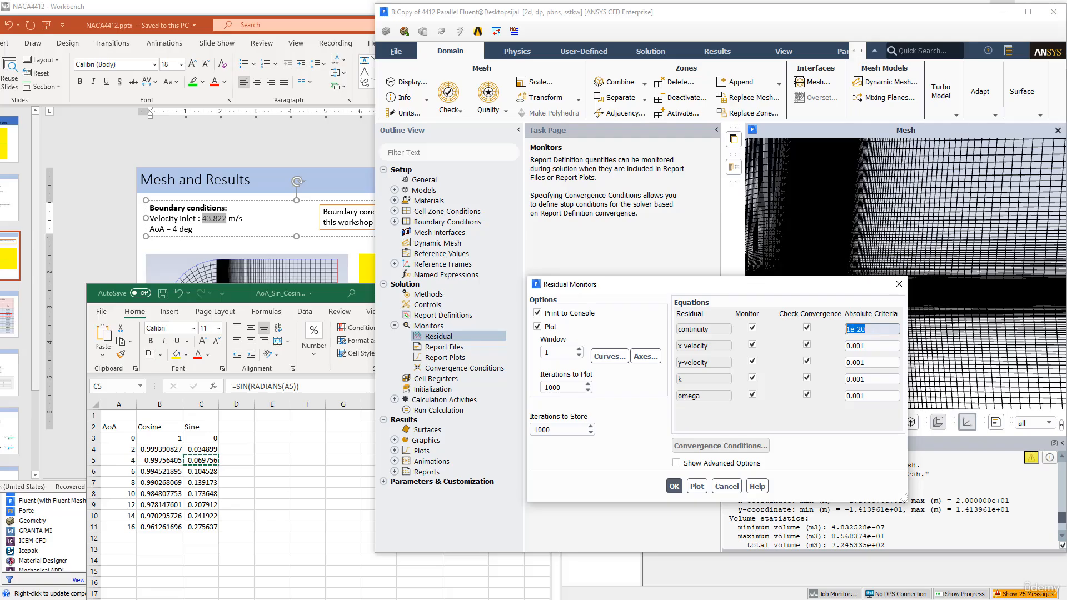
right_click(860, 329)
left_click(879, 381)
left_click(865, 346)
left_click_drag(866, 346, 846, 345)
right_click(846, 342)
left_click(873, 410)
left_click(673, 485)
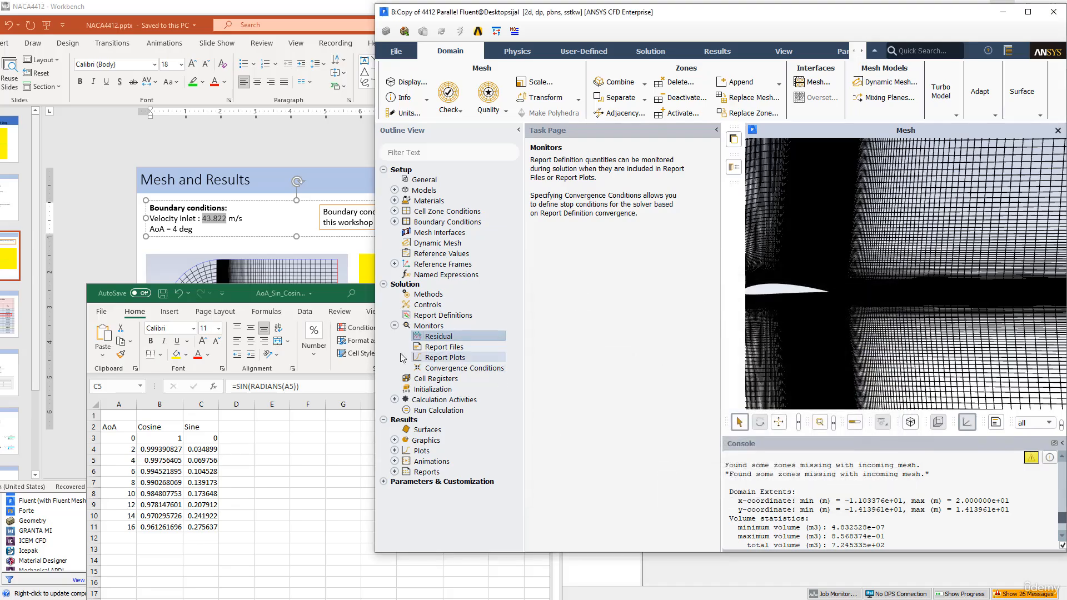
Initialize the solution with Hybrid Initialization and maximize the Fluent window
left_click(450, 390)
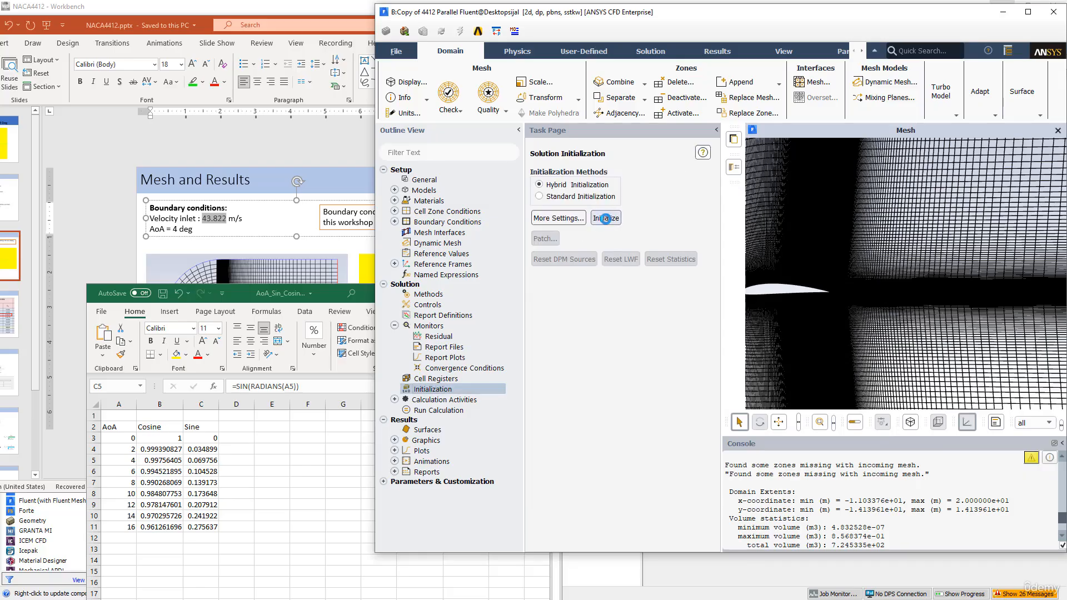
left_click(606, 219)
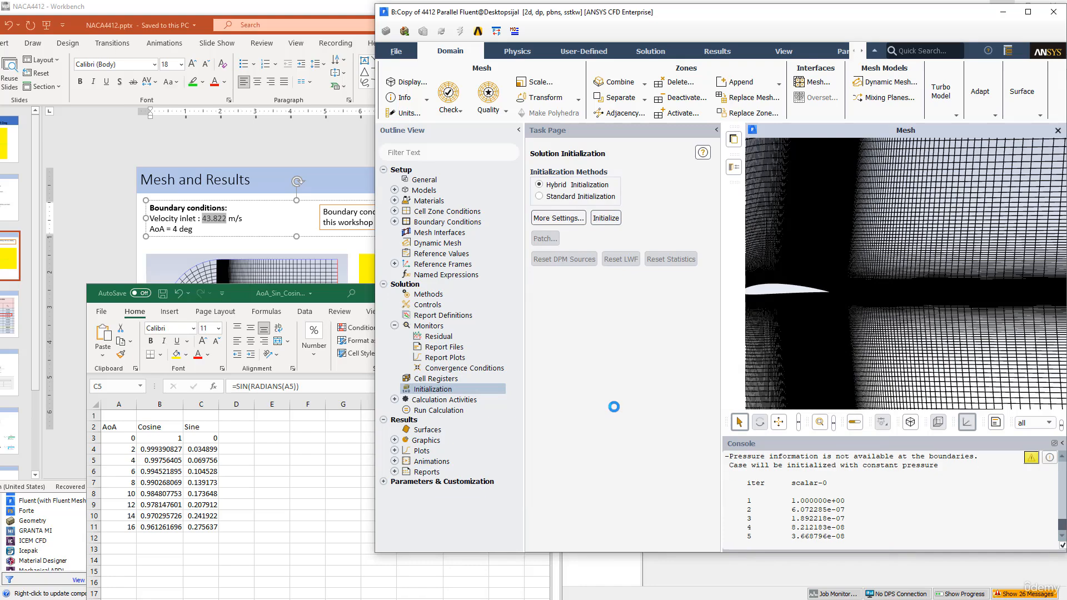
double_click(752, 22)
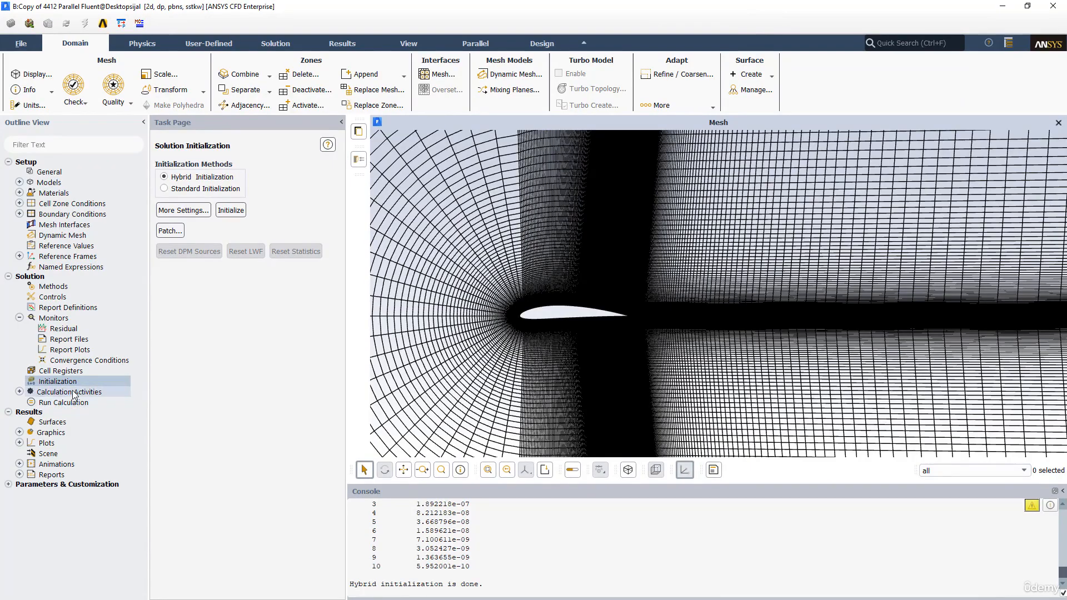
Set up autosave every 100 iterations, retaining only the most recent files with a maximum of 5 data files
double_click(74, 392)
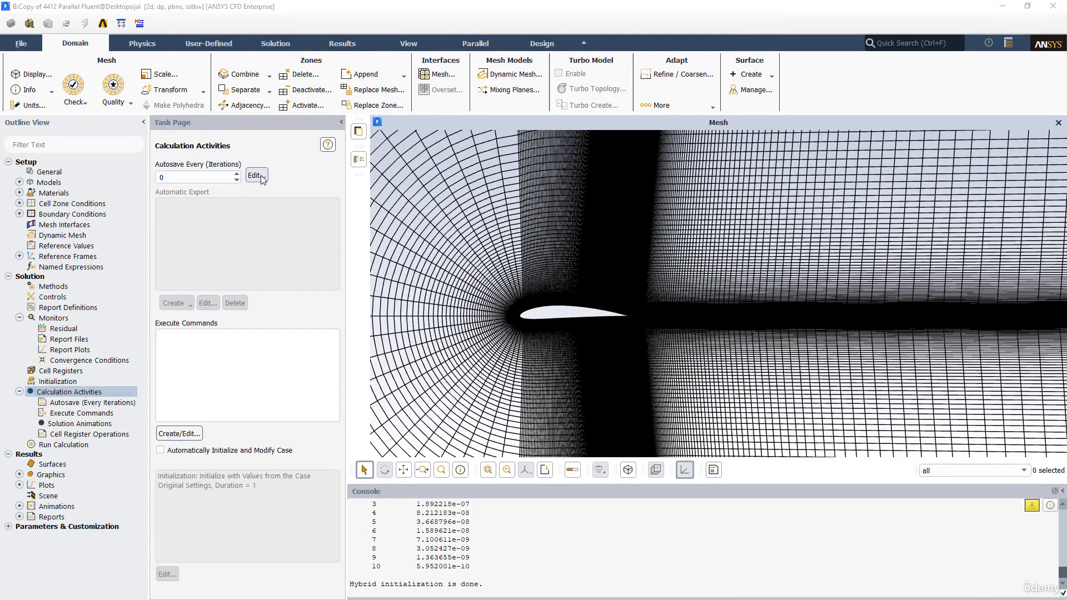
left_click(257, 176)
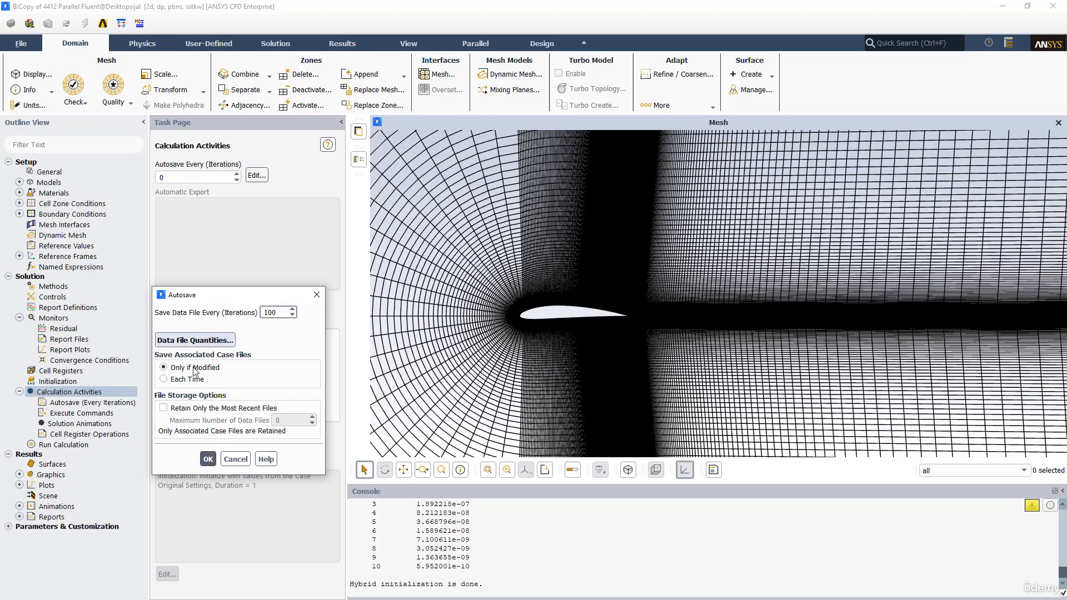
left_click(164, 408)
double_click(285, 421)
type("5")
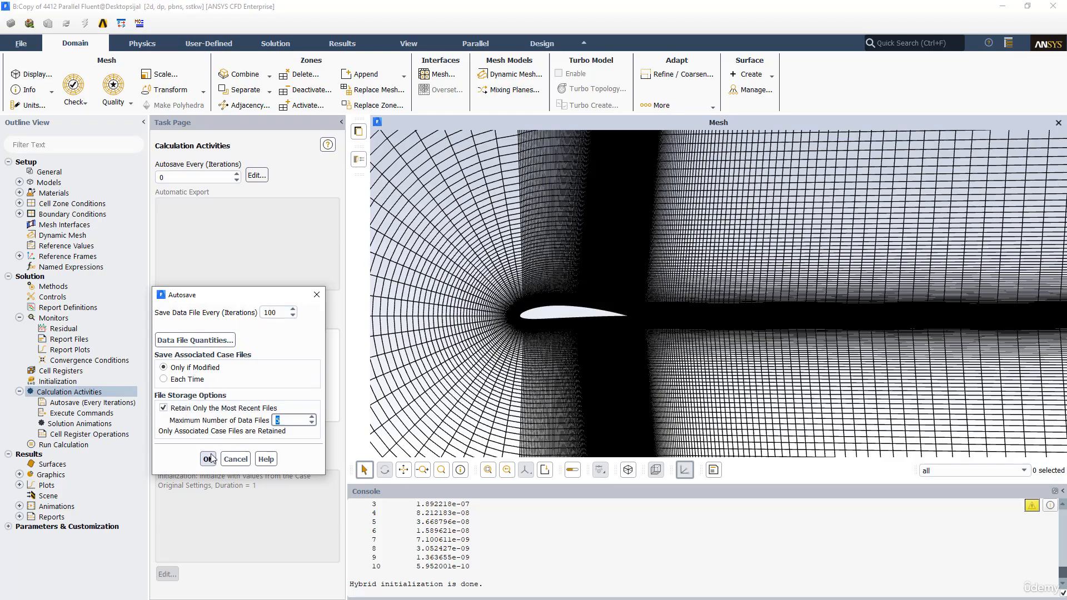
left_click(208, 459)
Save the project before running the calculation
left_click(68, 446)
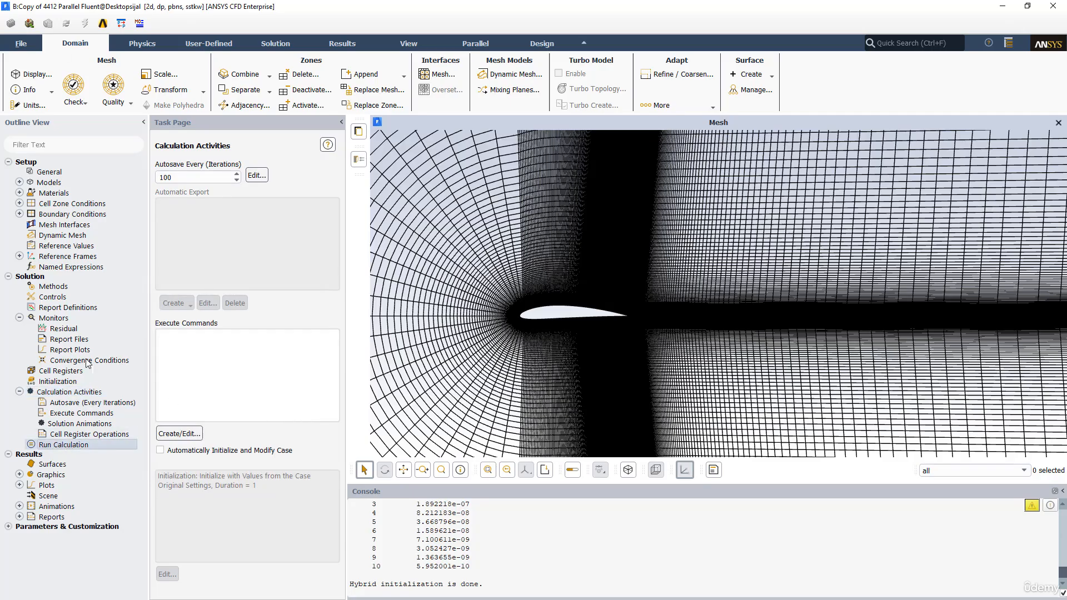
left_click(21, 44)
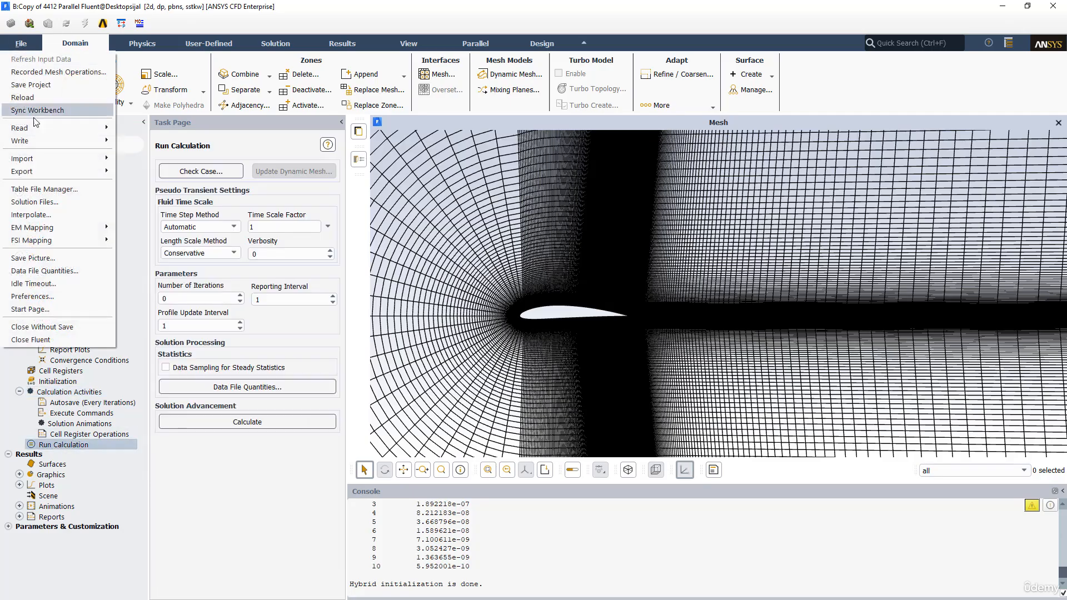
left_click(36, 95)
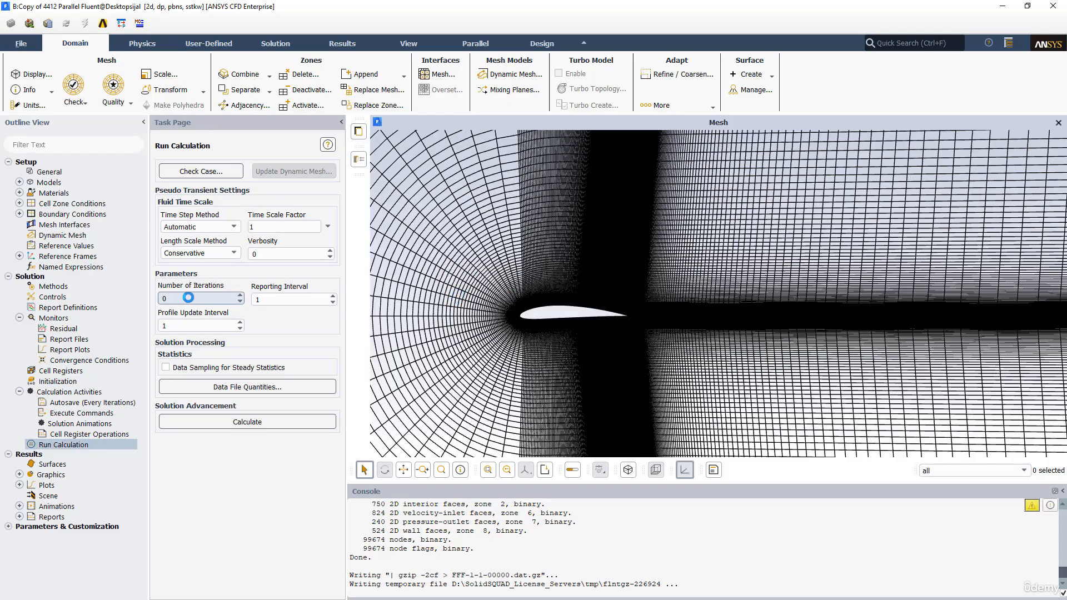
Run the calculation with the number of iterations set to 500, and stop it once the residuals have levelled off
left_click_drag(189, 297, 137, 297)
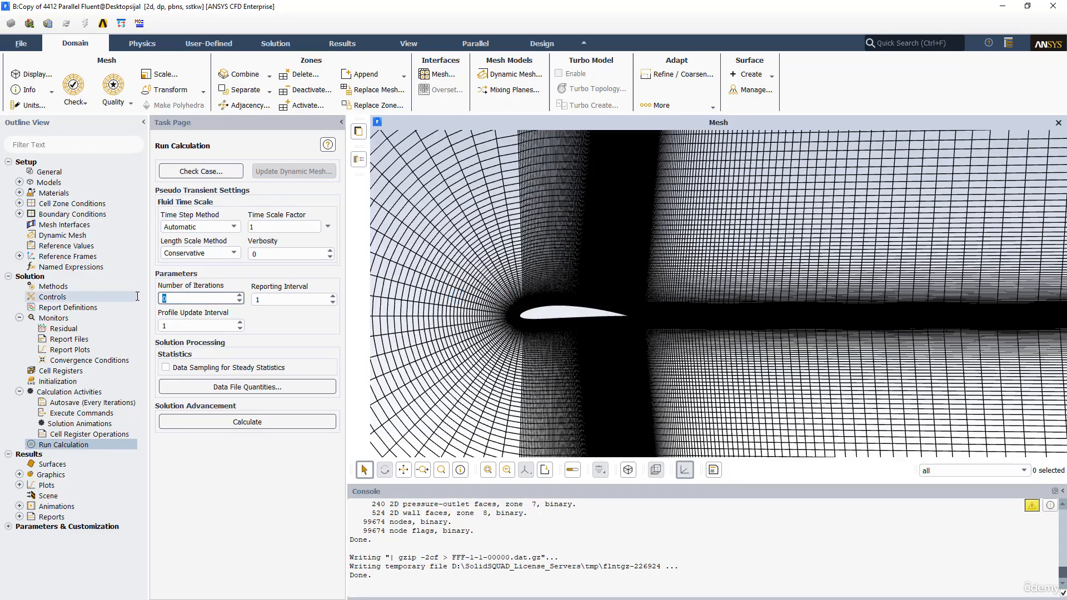
type("500")
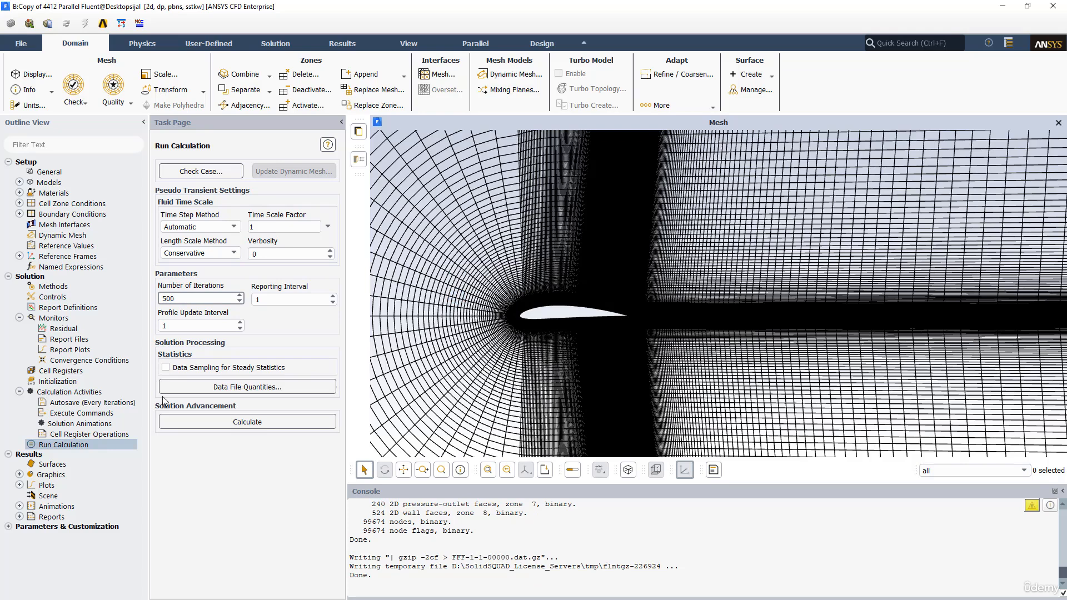
left_click(193, 424)
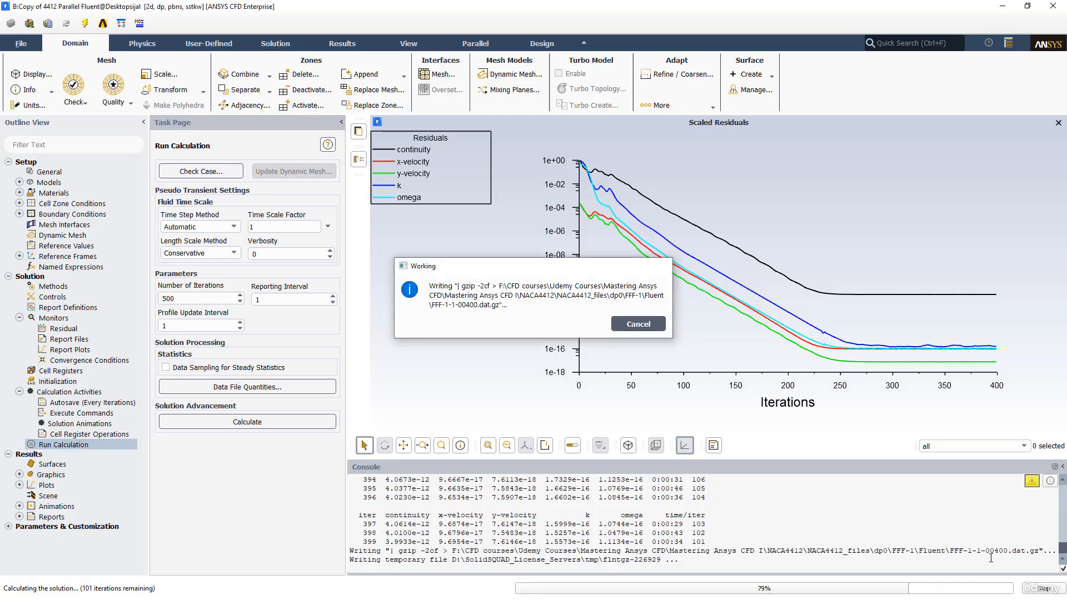
left_click(1044, 589)
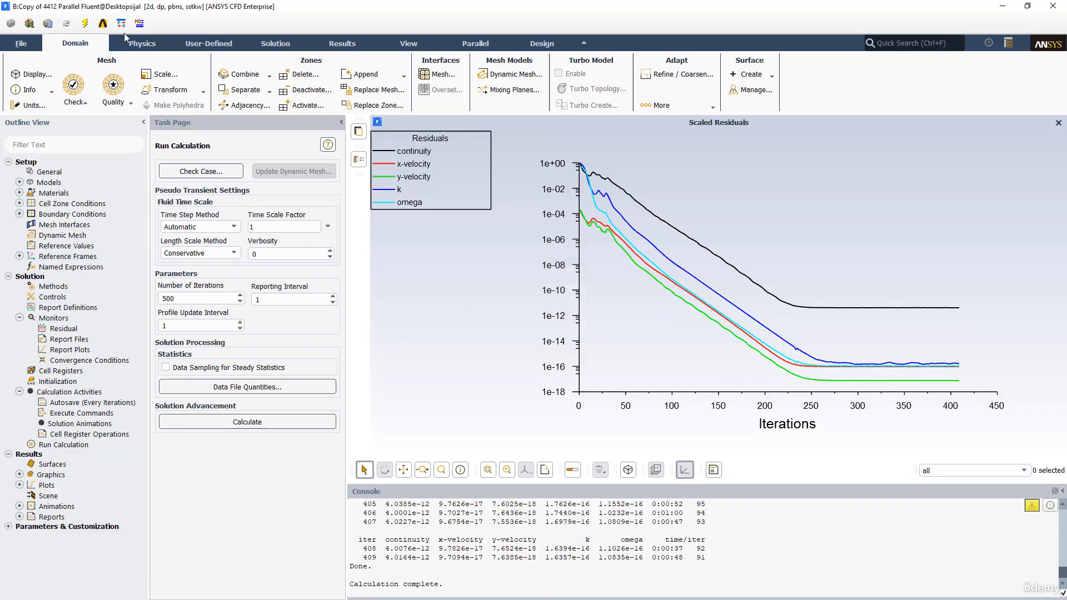
Display filled contours of static pressure around the airfoil
left_click(339, 44)
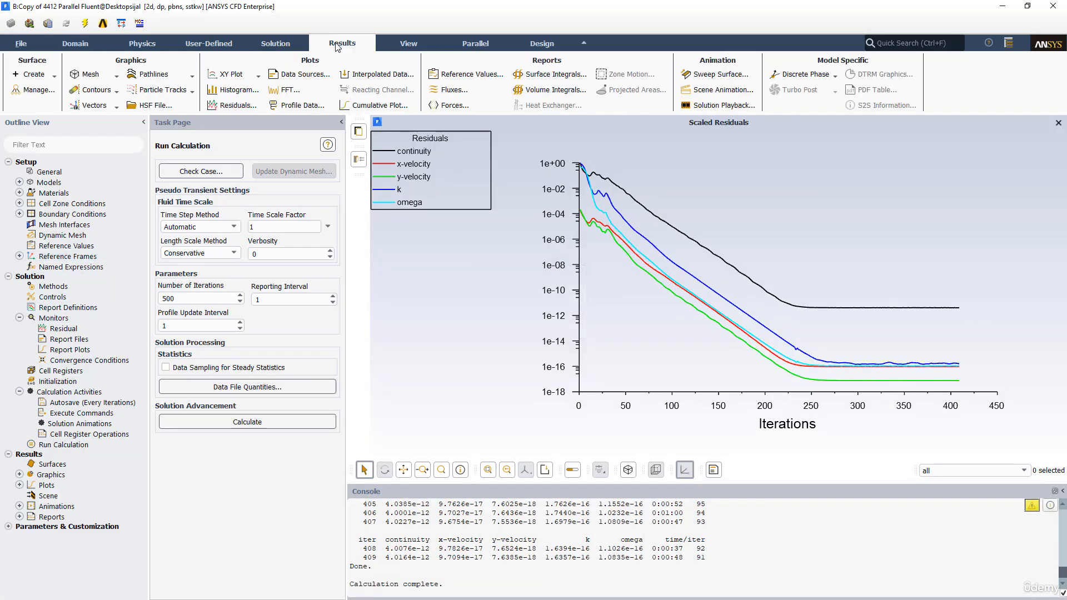
left_click(94, 89)
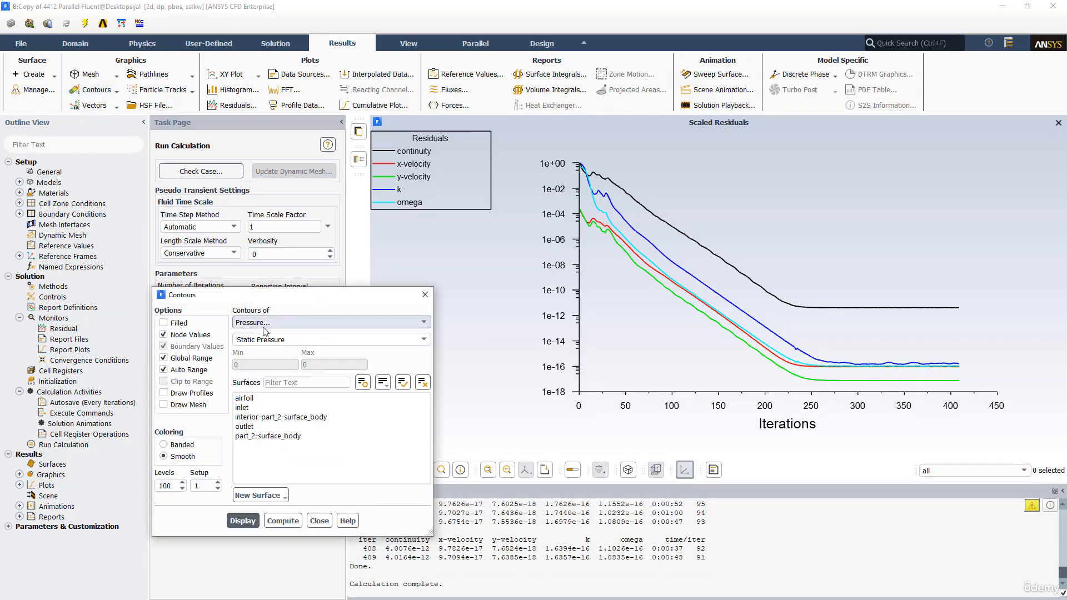
left_click(173, 322)
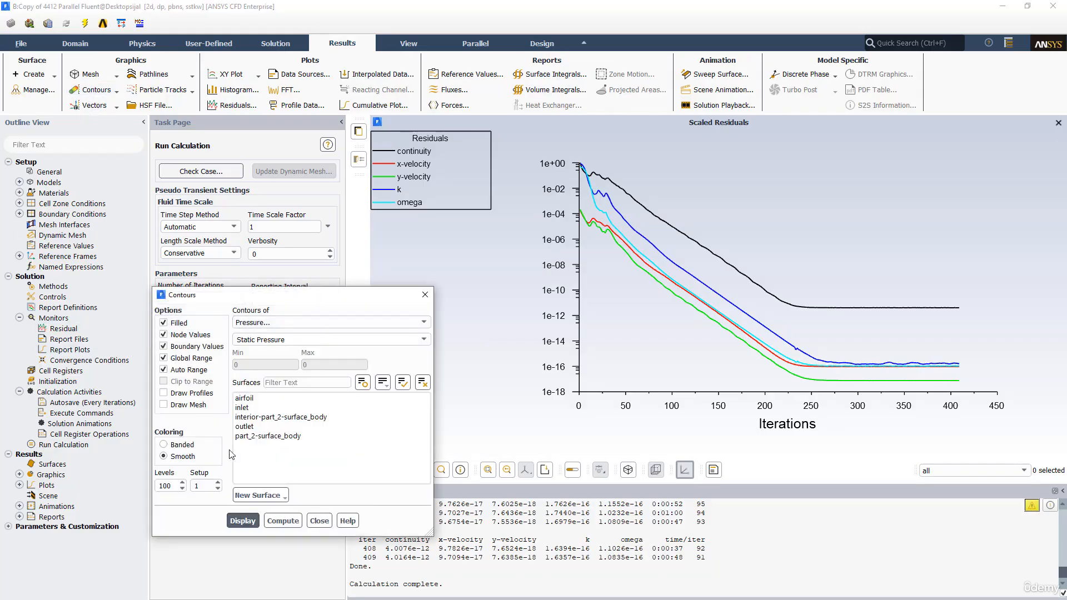
left_click(243, 521)
left_click_drag(327, 289, 387, 252)
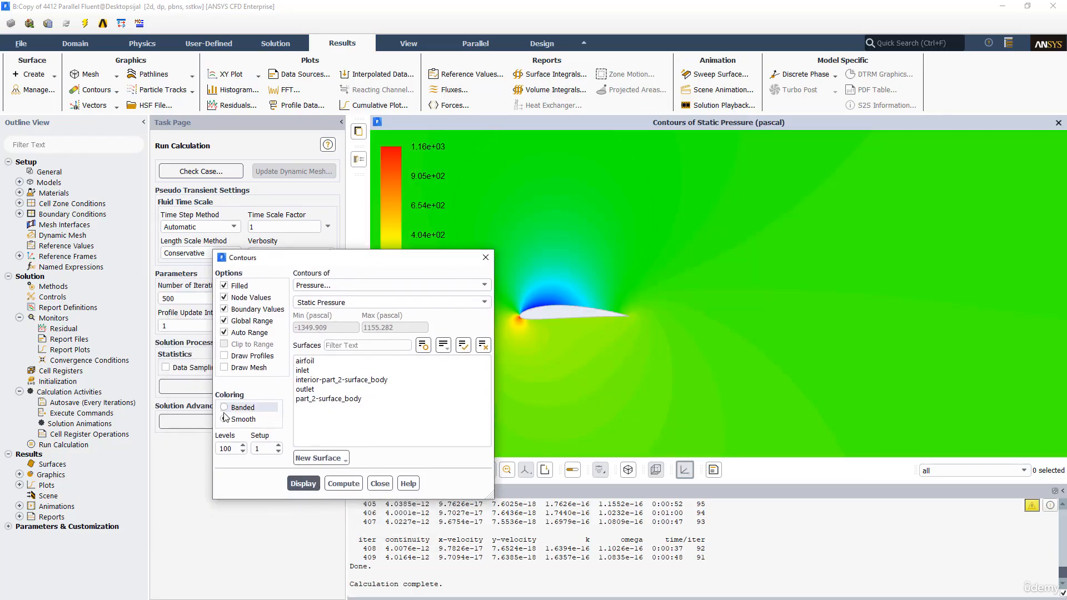
Switch the static pressure contours to banded coloring with 30 levels and redisplay them
left_click(236, 409)
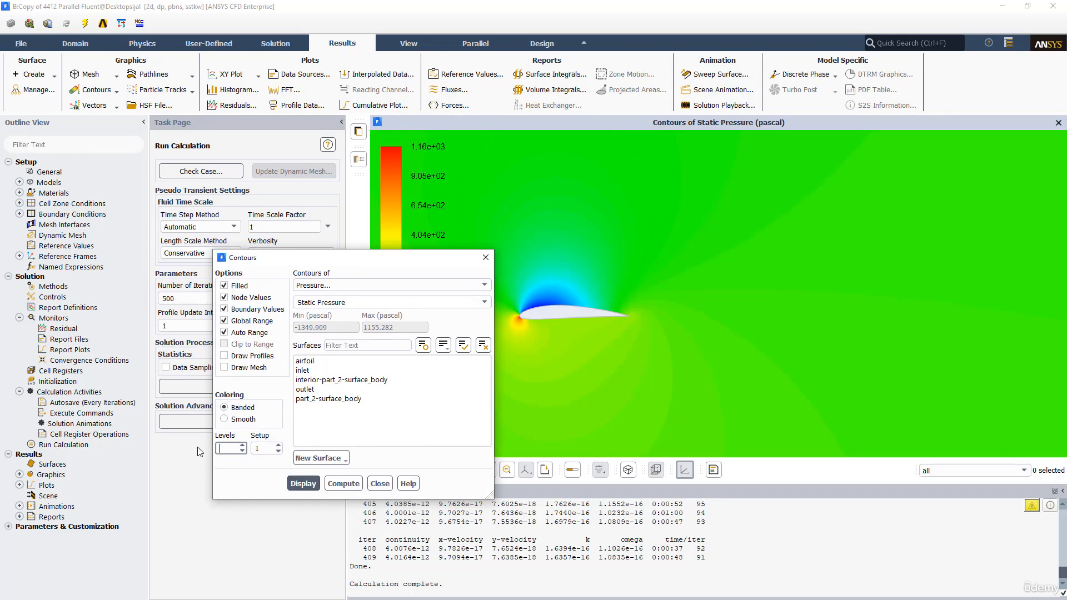
type("30")
left_click(303, 483)
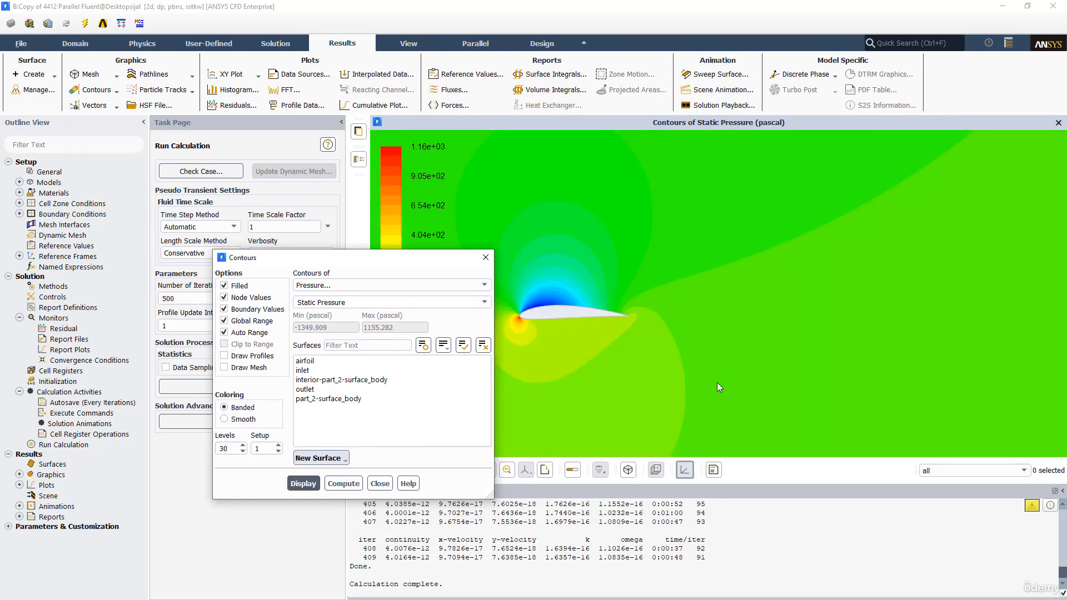
scroll(657, 359, "down", 8)
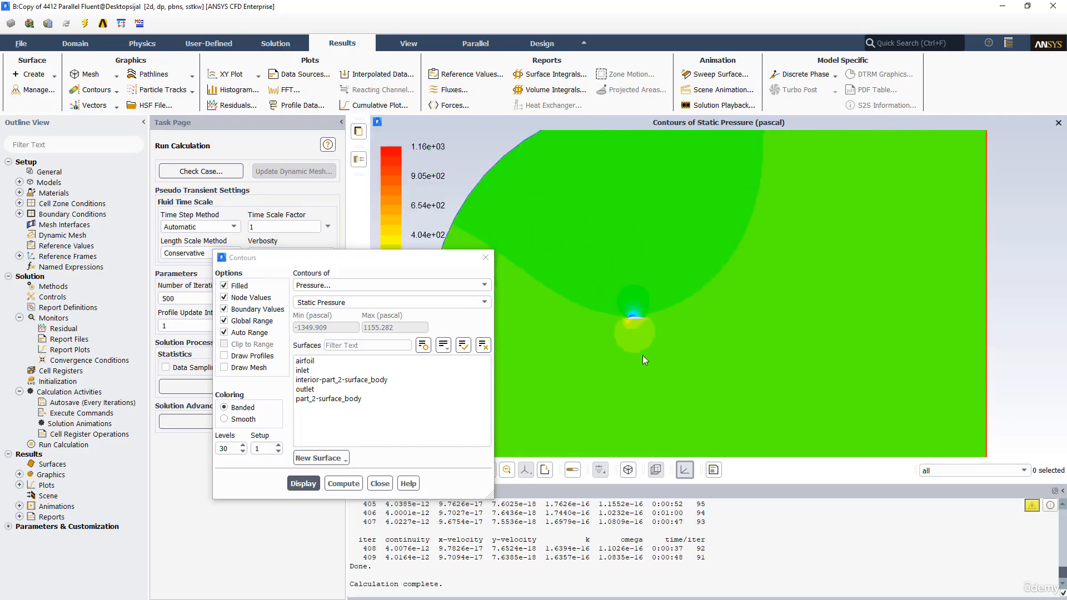
Display contours of velocity magnitude and examine the flow field around the airfoil
left_click(308, 286)
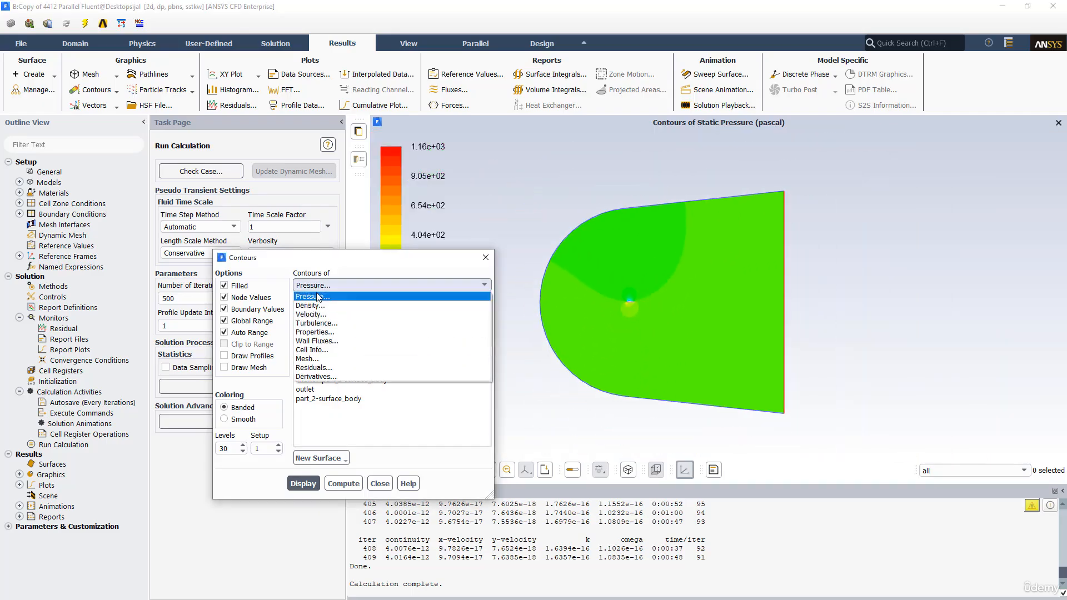
left_click(314, 317)
left_click(303, 484)
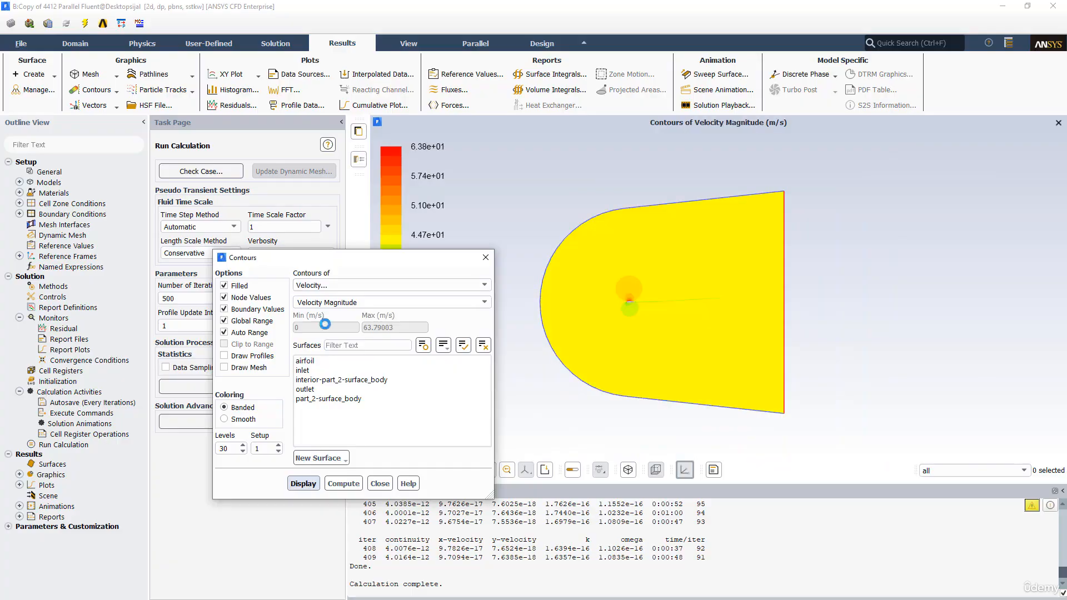
left_click_drag(418, 266, 320, 264)
scroll(702, 362, "up", 10)
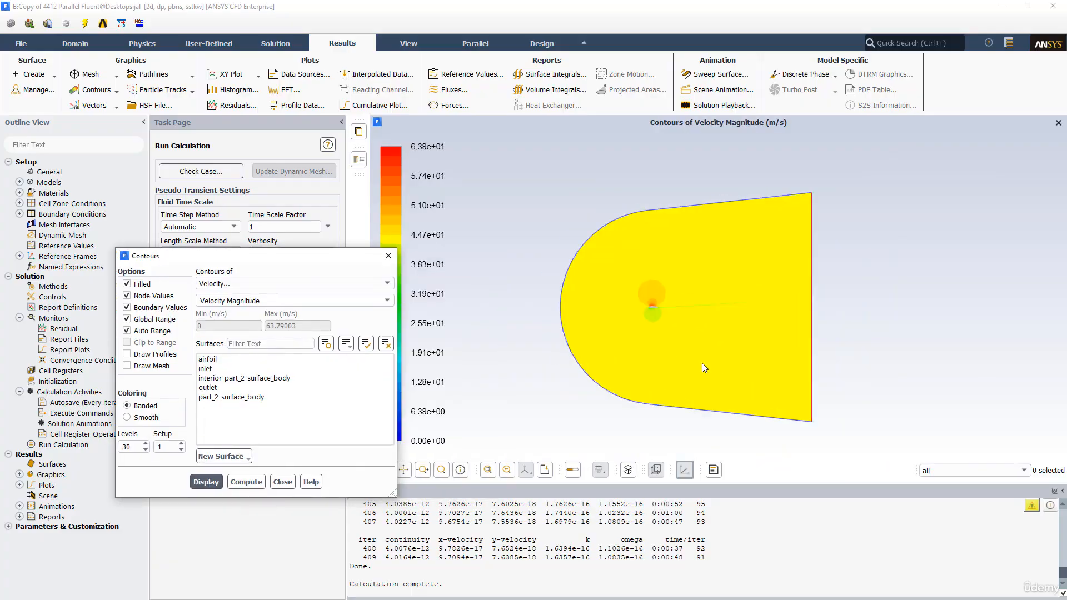
scroll(620, 327, "up", 10)
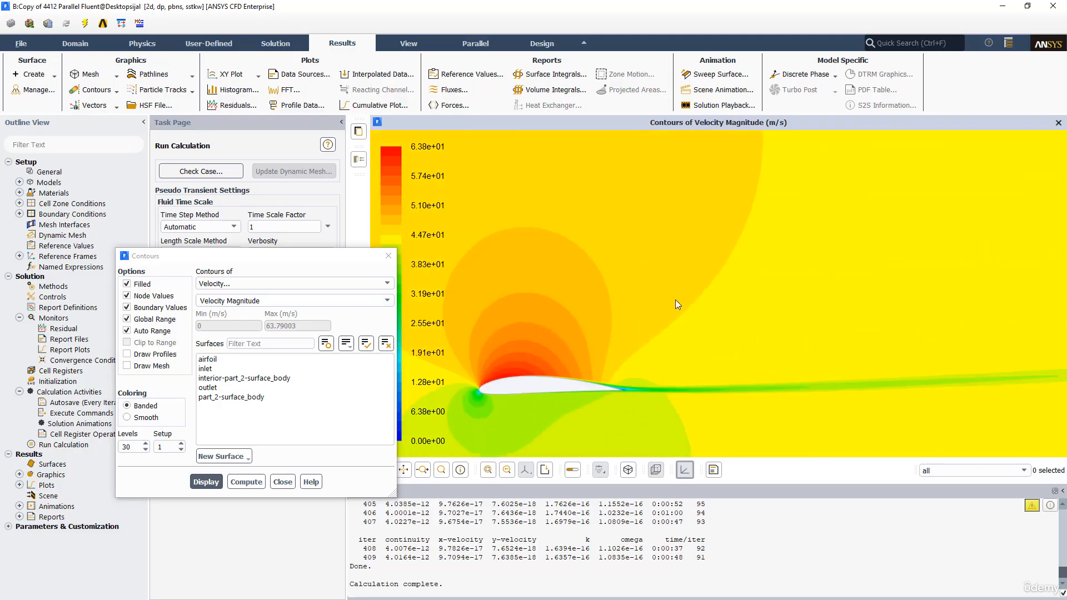
scroll(738, 312, "down", 3)
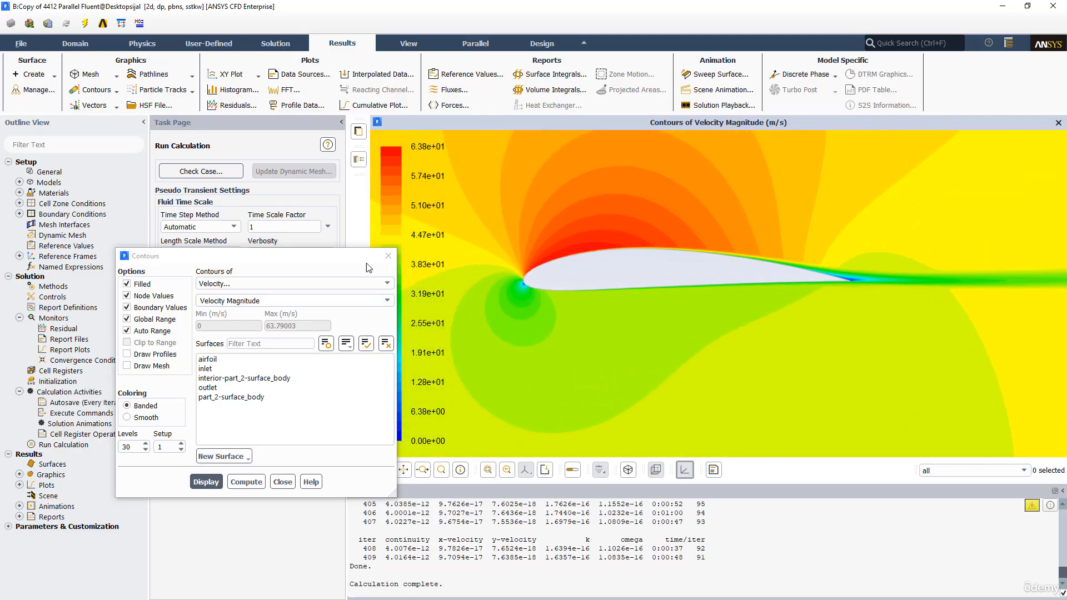
Display velocity vectors colored by velocity magnitude around the airfoil
left_click(89, 105)
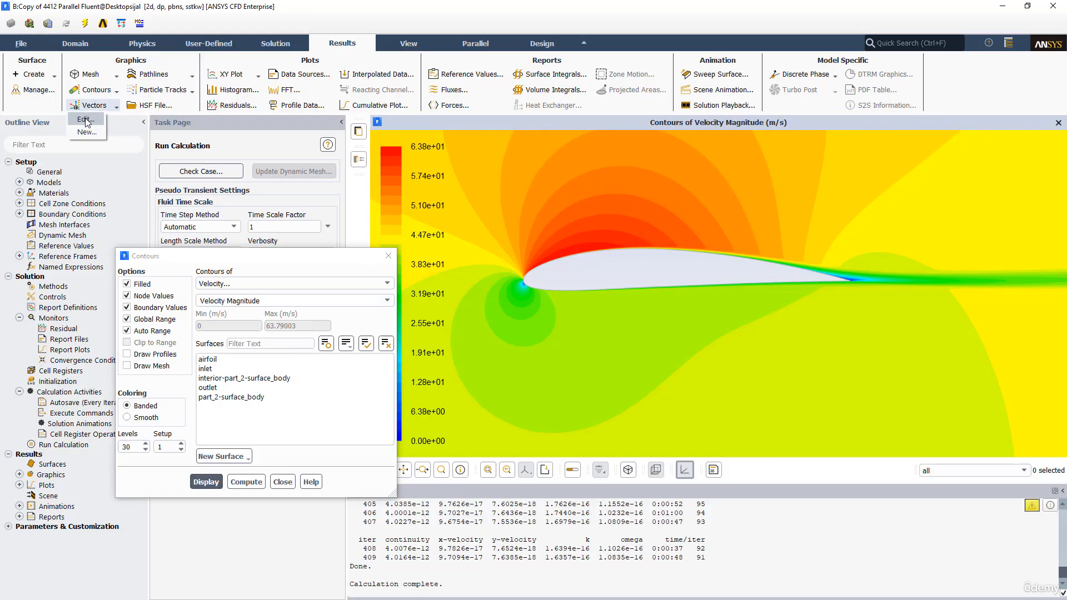
left_click(86, 120)
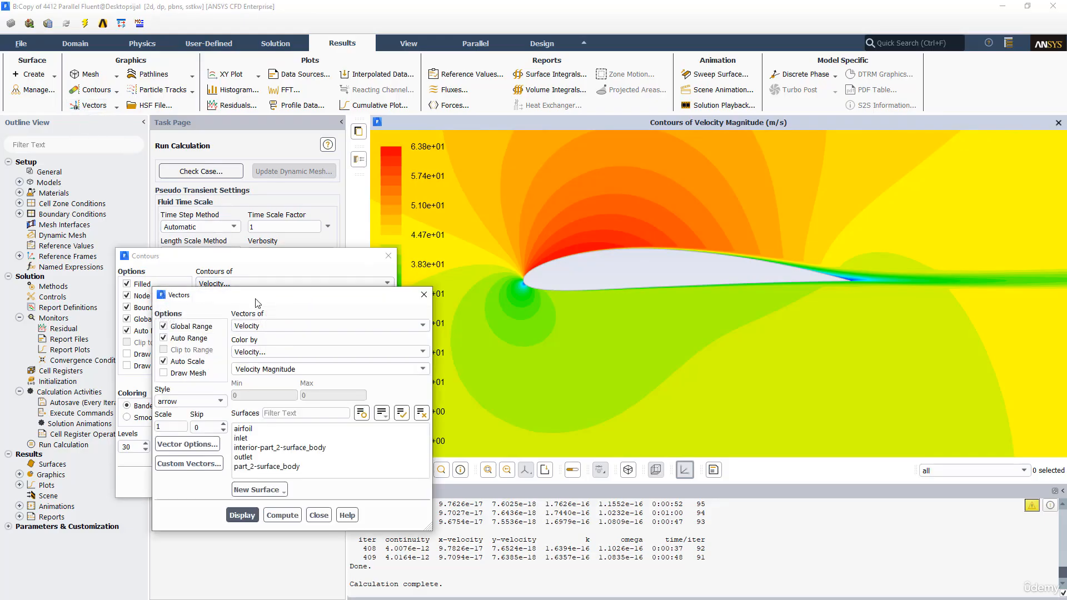
left_click_drag(203, 274, 129, 225)
left_click(138, 446)
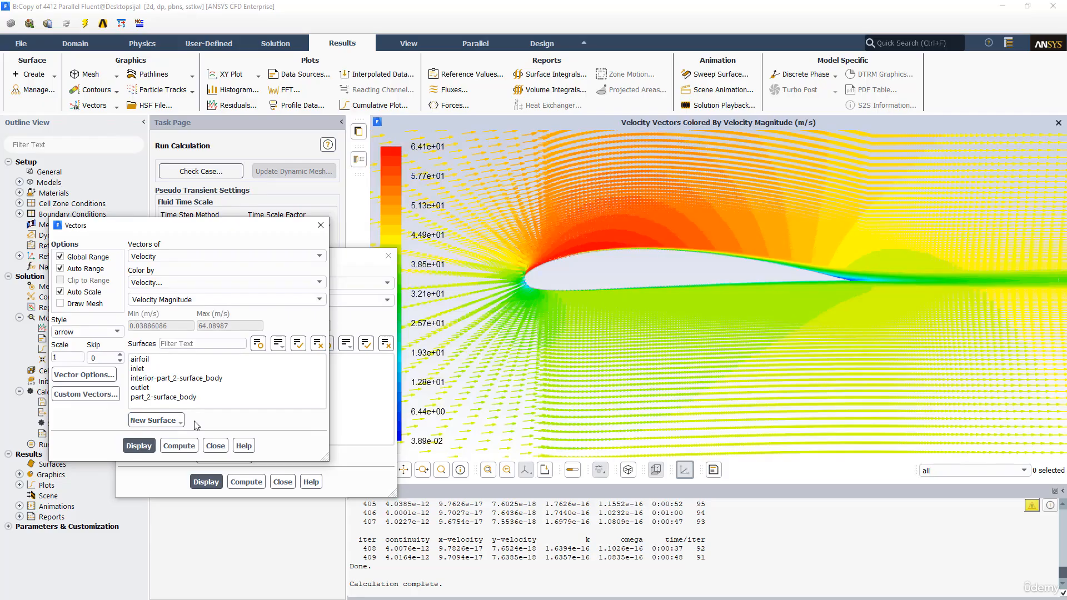
scroll(624, 321, "up", 5)
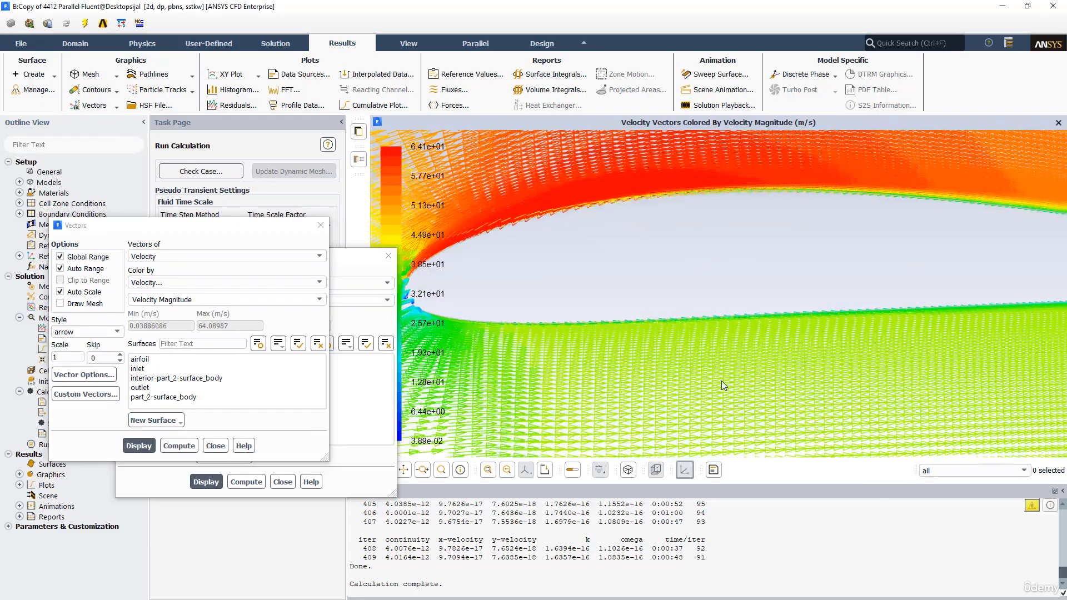
Enable the Fixed Length vector option, set the vector scale to 0.05 and redisplay the vectors
left_click(85, 375)
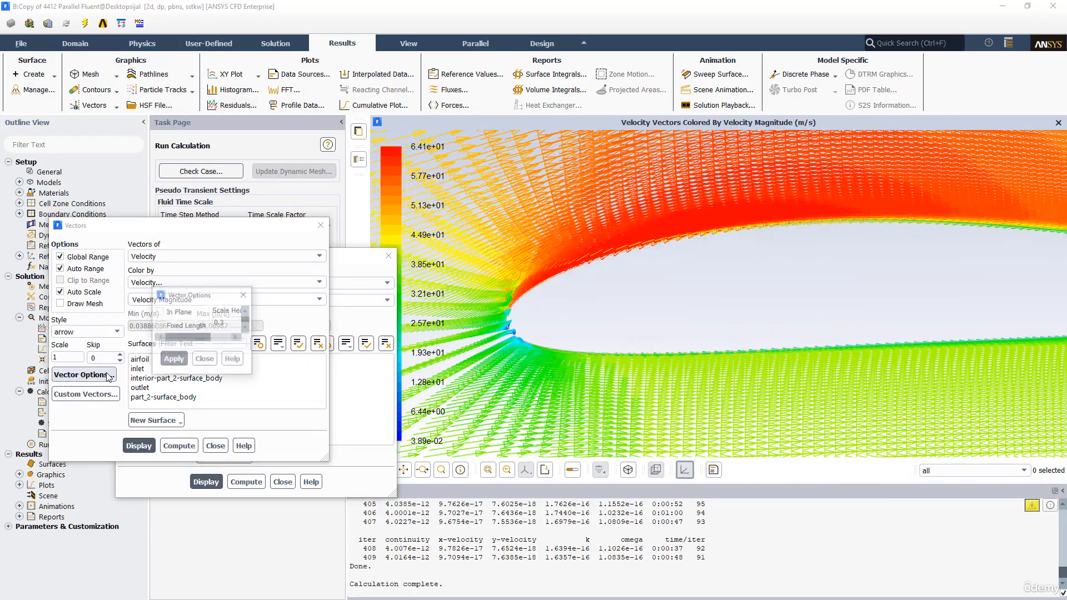
left_click(185, 325)
left_click(220, 416)
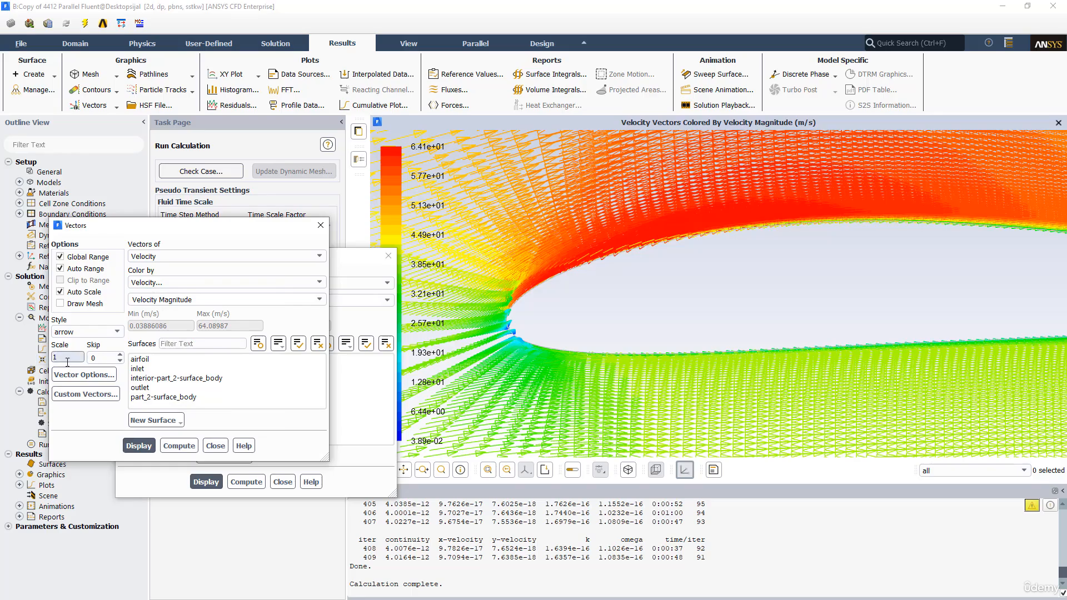
type("0.05")
left_click(138, 446)
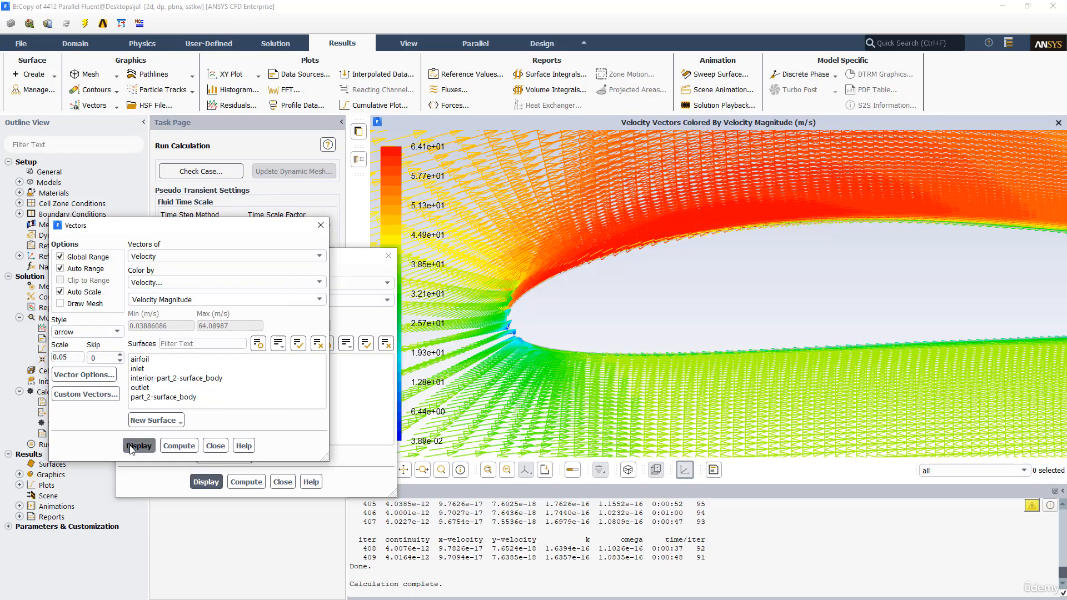
Try a vector scale of 0.005 and redisplay the velocity vectors
left_click(64, 358)
type("0")
left_click(138, 446)
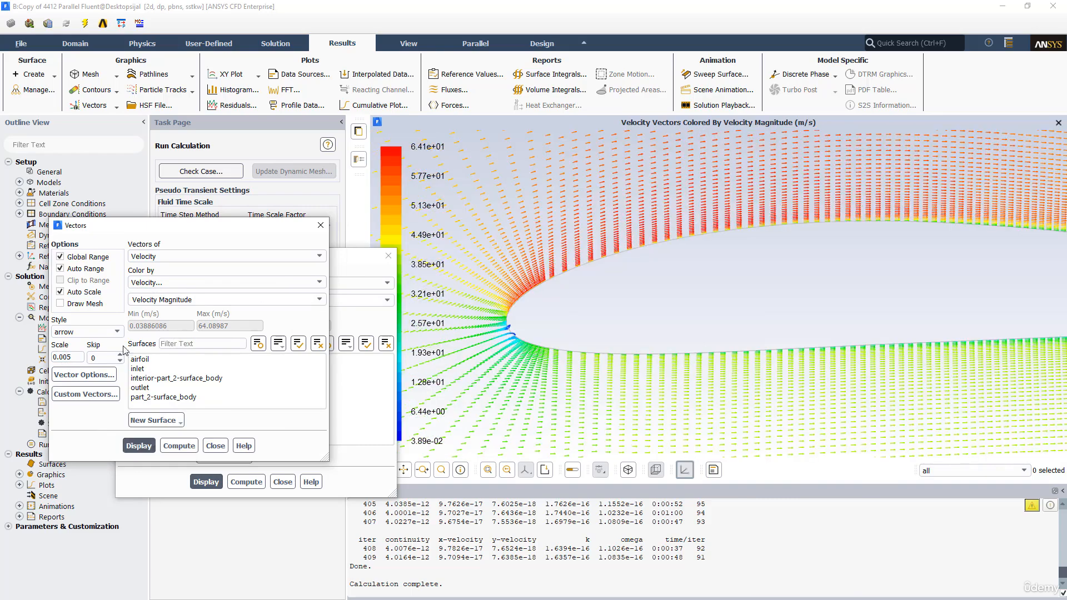
Set the vector scale to 0.01 and redisplay the velocity vectors
key("BackSpace")
key("BackSpace")
type("1")
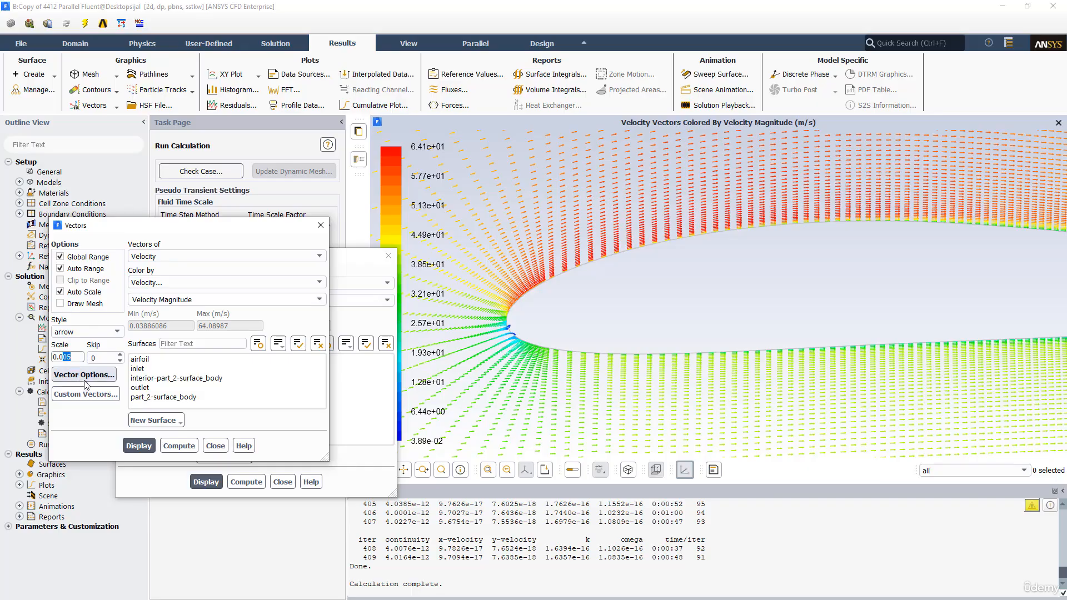
left_click(138, 446)
Examine the velocity vectors near the airfoil's leading edge and trailing edge
scroll(537, 275, "up", 10)
left_click_drag(520, 298, 598, 258)
scroll(598, 258, "down", 5)
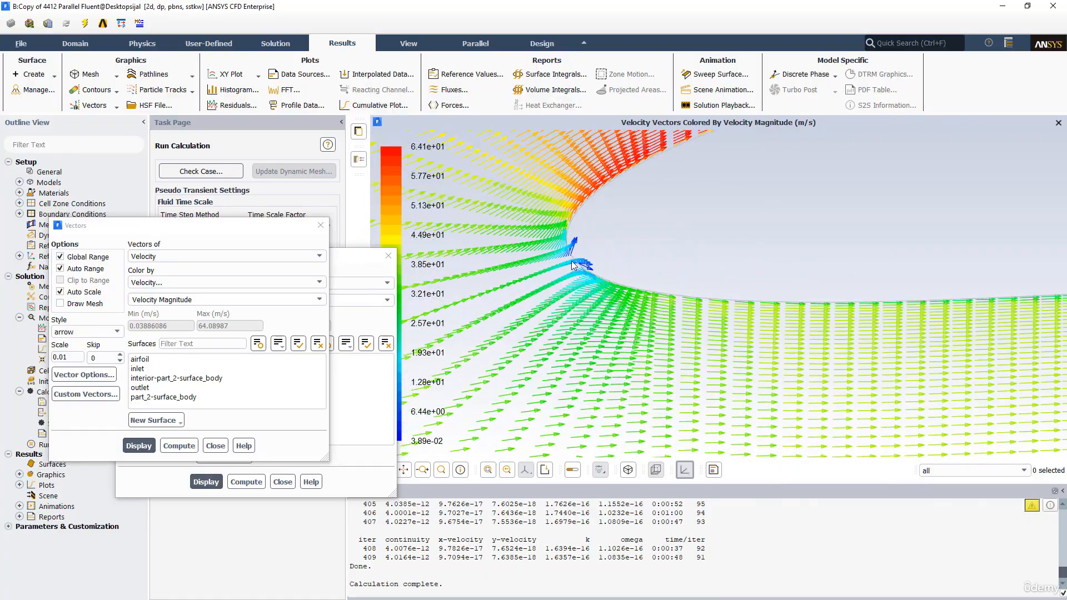
scroll(655, 244, "up", 4)
scroll(681, 265, "down", 4)
scroll(683, 270, "down", 8)
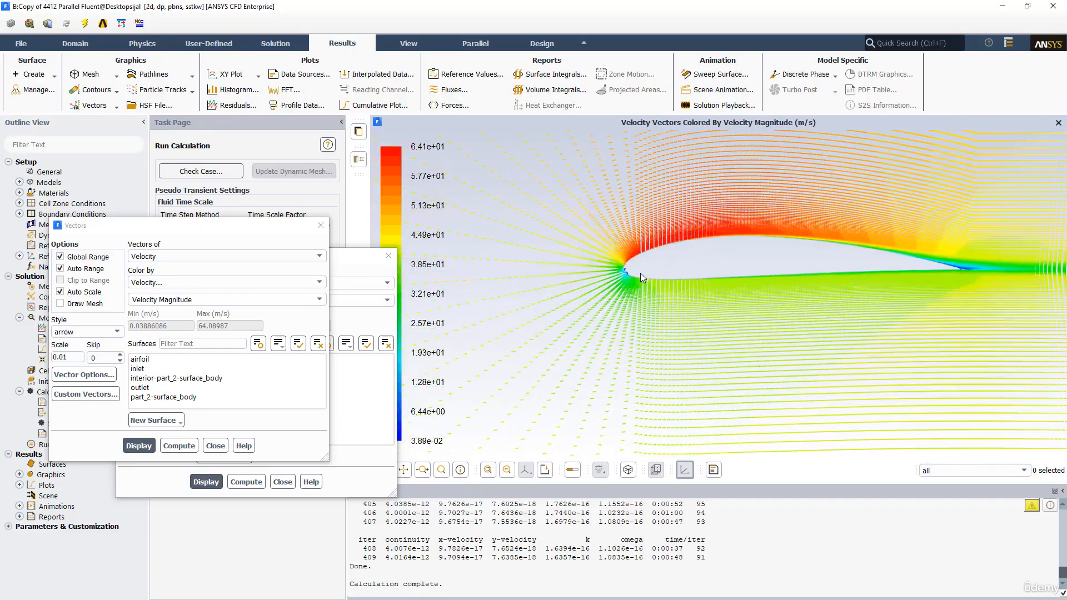
scroll(747, 271, "up", 10)
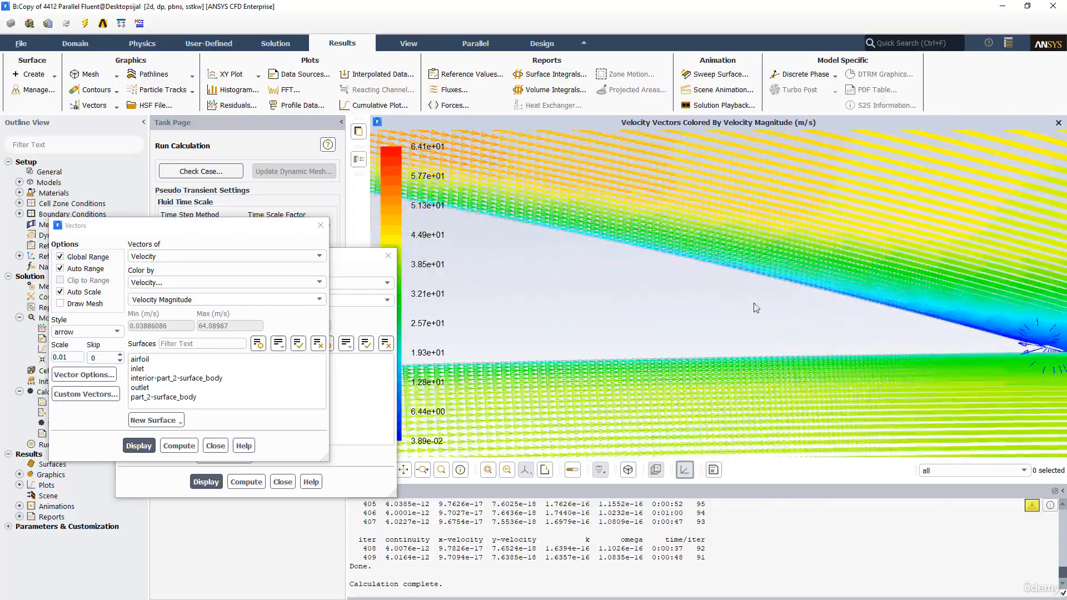
scroll(801, 305, "down", 5)
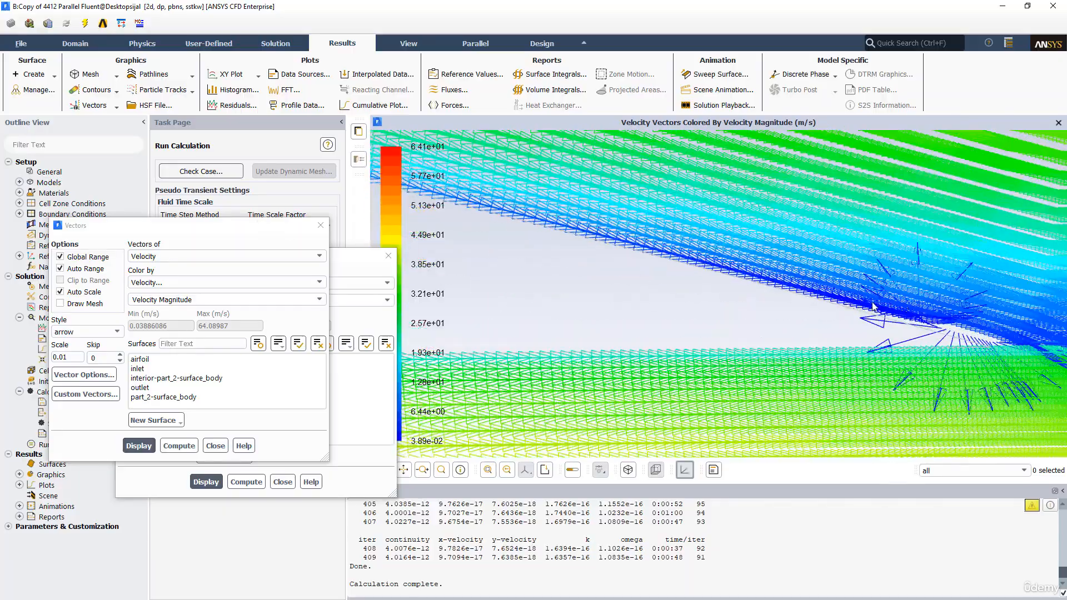
Inspect the velocity vectors at the airfoil's trailing edge and around the whole airfoil
scroll(806, 311, "up", 4)
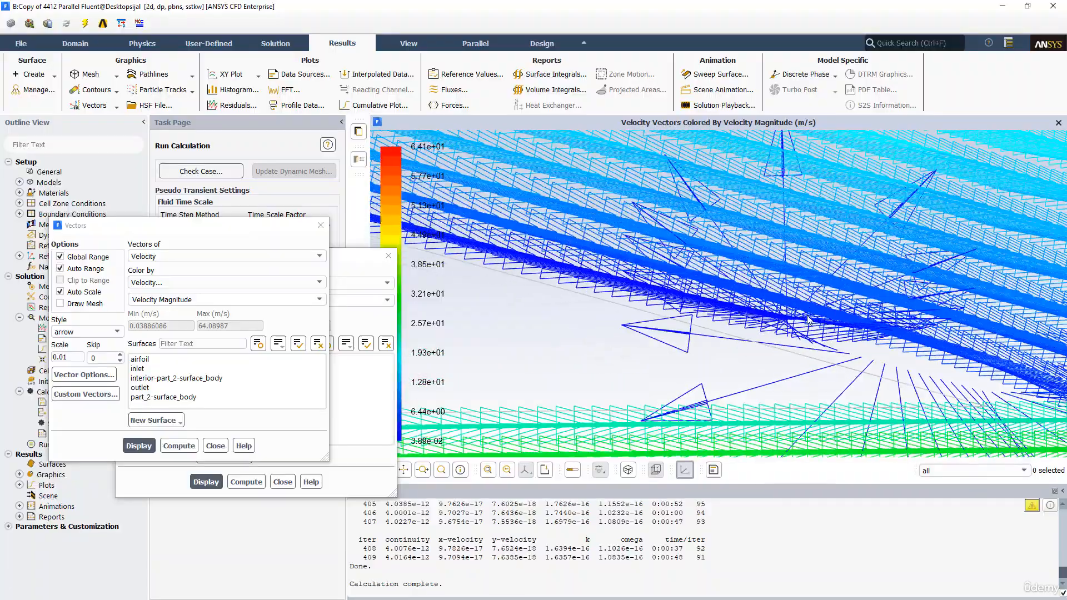
scroll(807, 320, "down", 8)
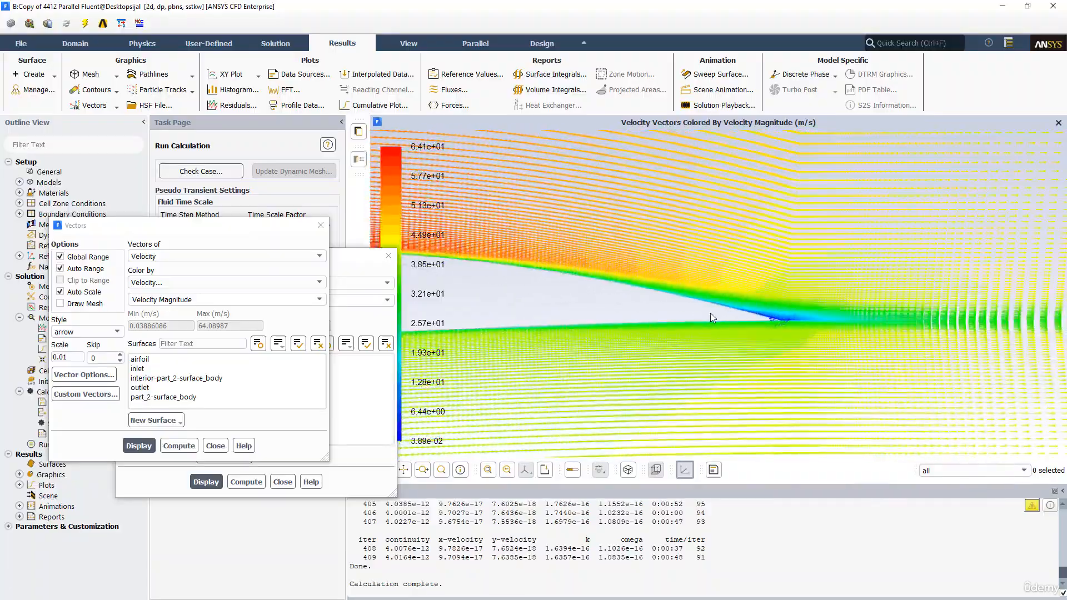
scroll(661, 305, "down", 6)
left_click_drag(633, 315, 642, 291)
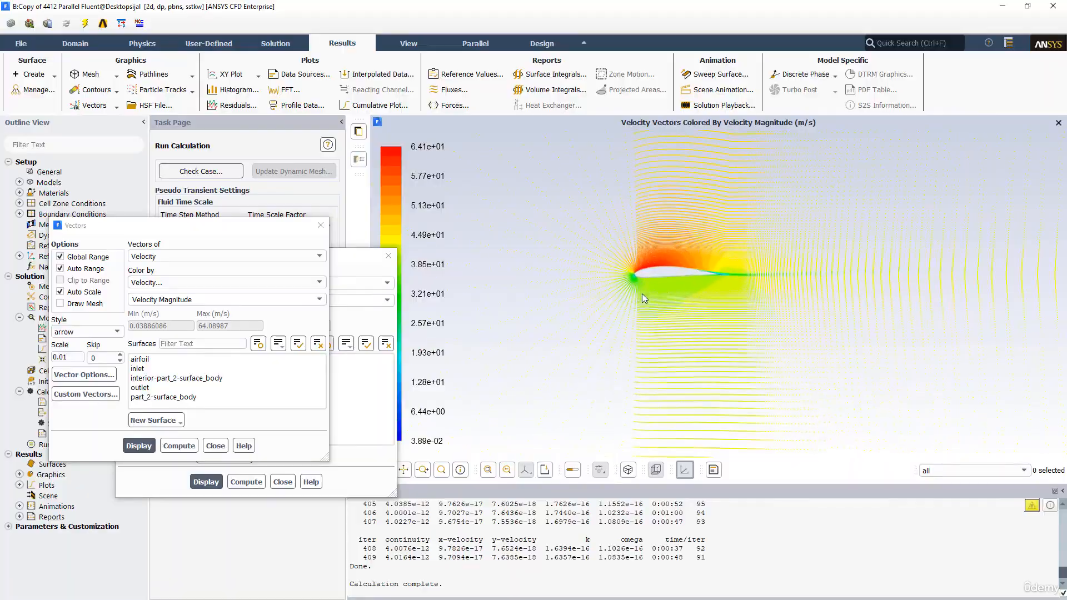
scroll(645, 299, "up", 7)
Close the vectors and contours dialogs and open the force report settings
left_click(320, 225)
left_click(388, 255)
left_click(451, 110)
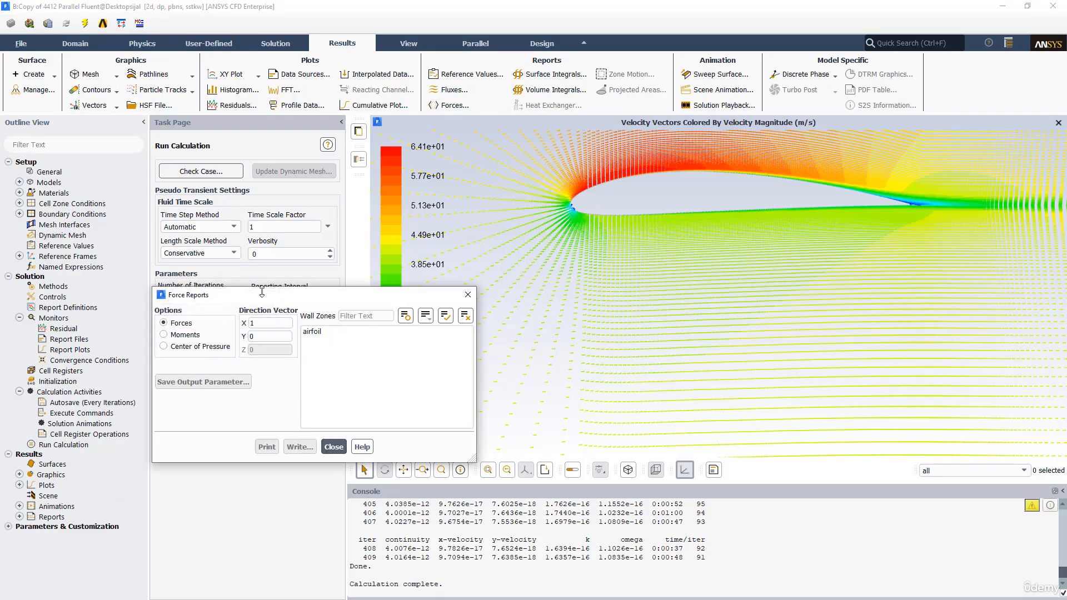
left_click_drag(284, 300, 651, 320)
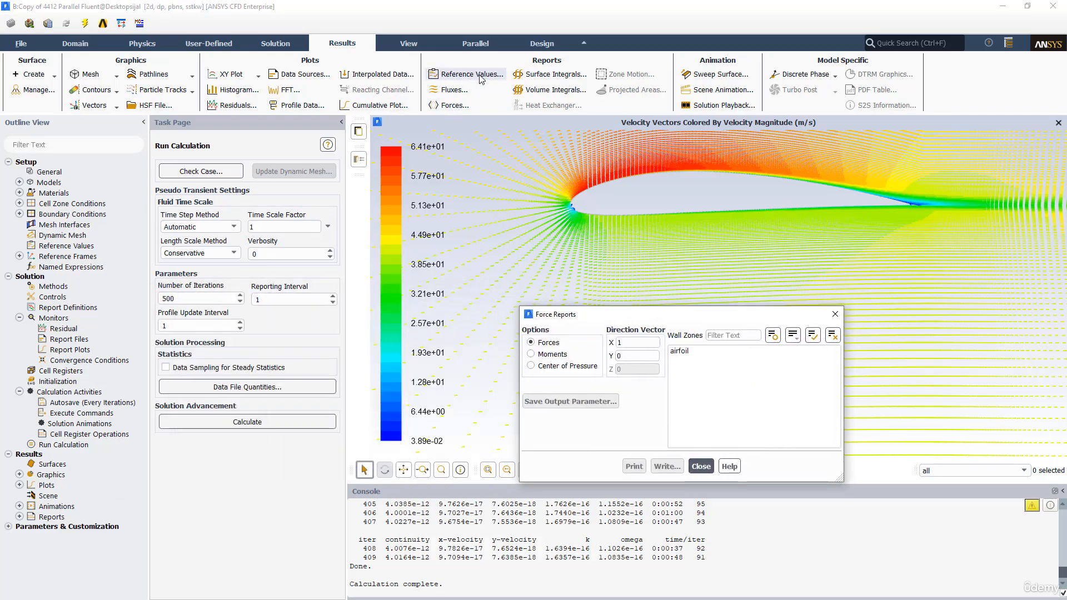
Compute the reference values from the inlet
left_click(456, 78)
left_click(245, 176)
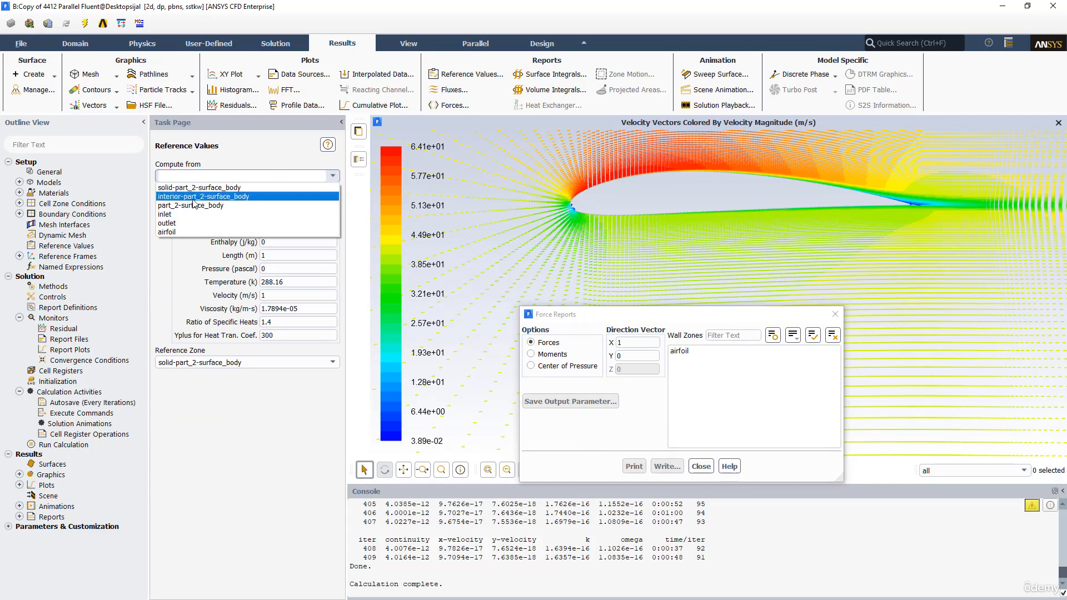
left_click(177, 214)
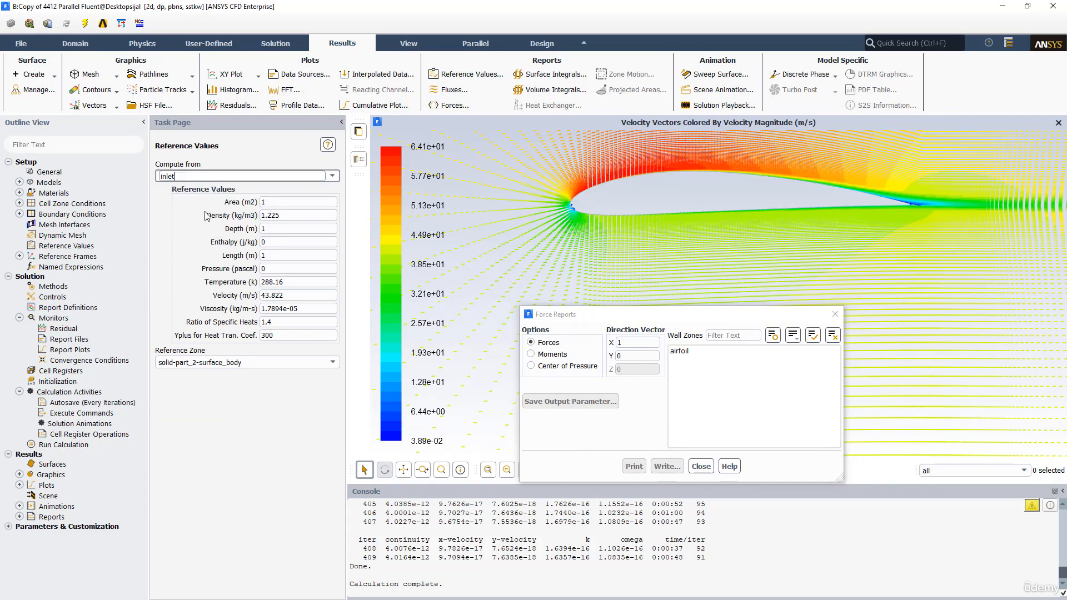
double_click(283, 202)
left_click_drag(574, 205, 549, 255)
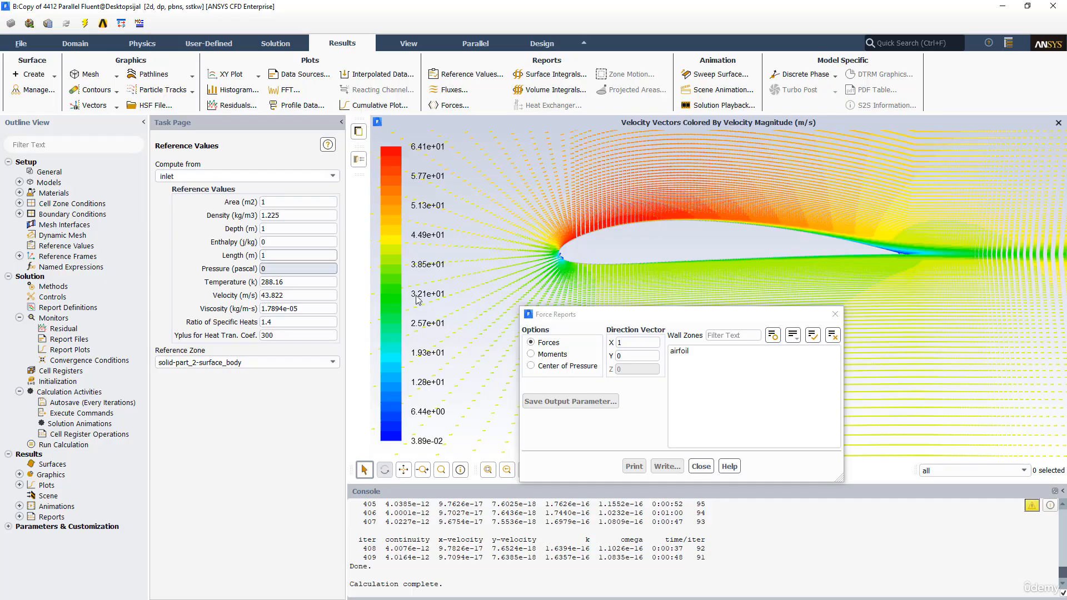
Open the velocity inlet settings of the inlet boundary alongside the force report settings
left_click_drag(667, 316, 611, 294)
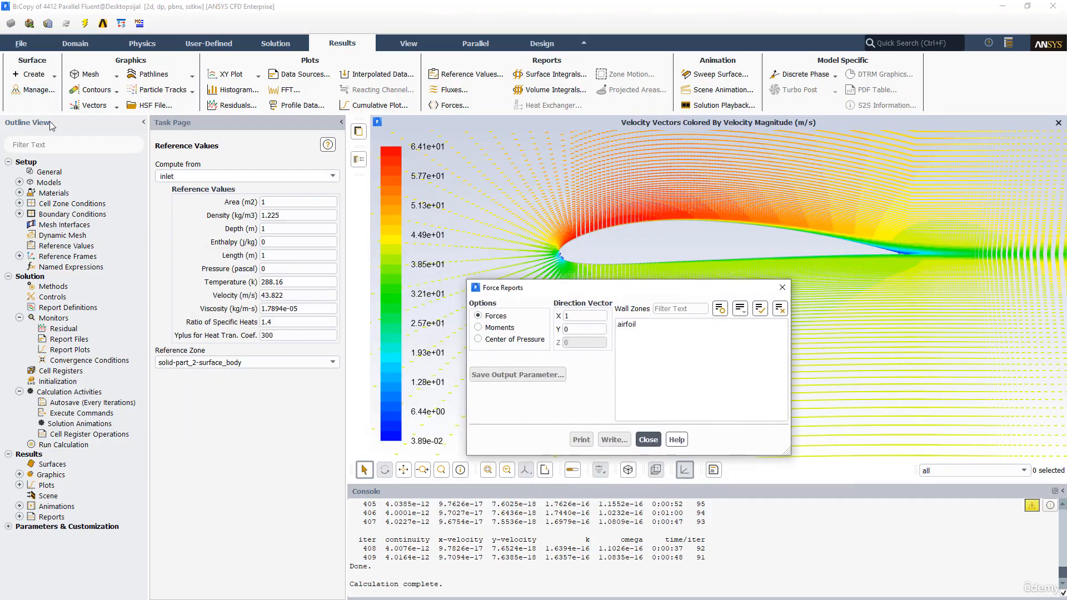
double_click(53, 214)
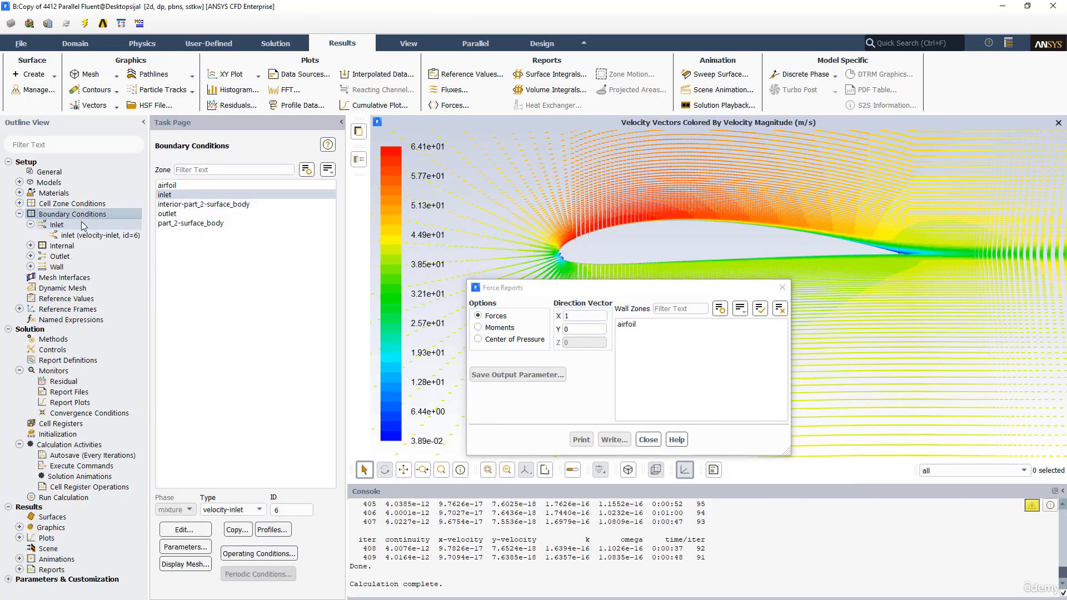
double_click(167, 195)
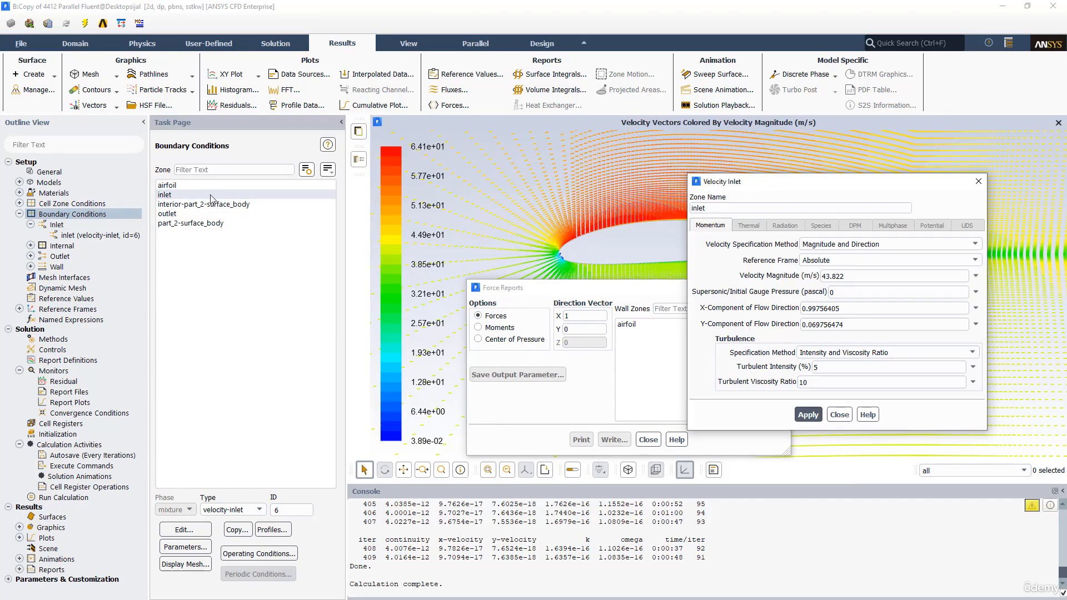
left_click_drag(772, 193, 146, 222)
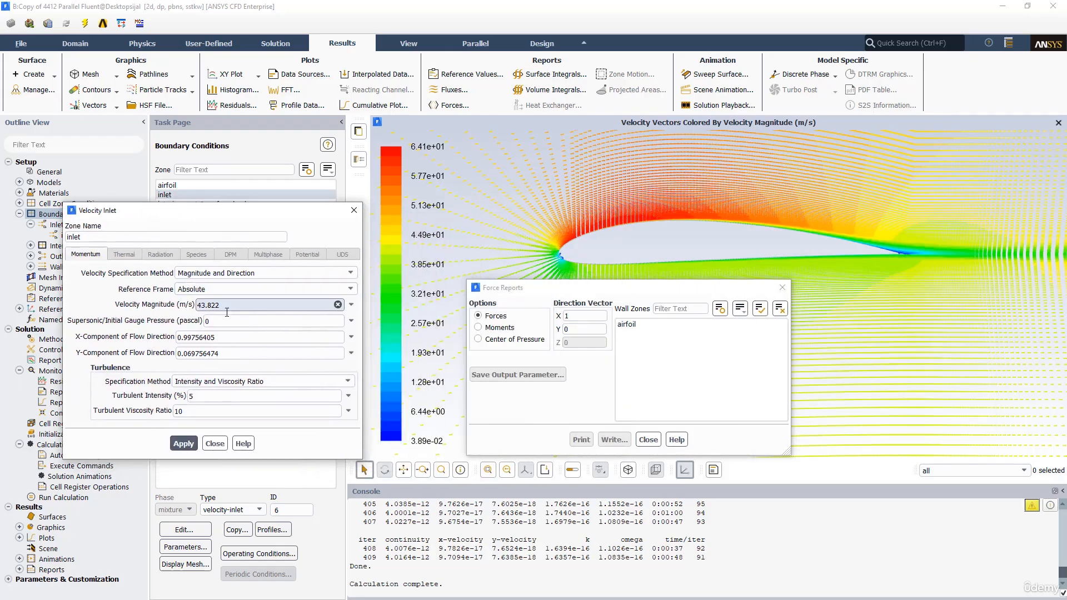
Set the drag force direction vector to X 0.99756405 and Y 0.069756474, copied from the inlet's flow direction components
left_click_drag(226, 337, 168, 333)
right_click(196, 335)
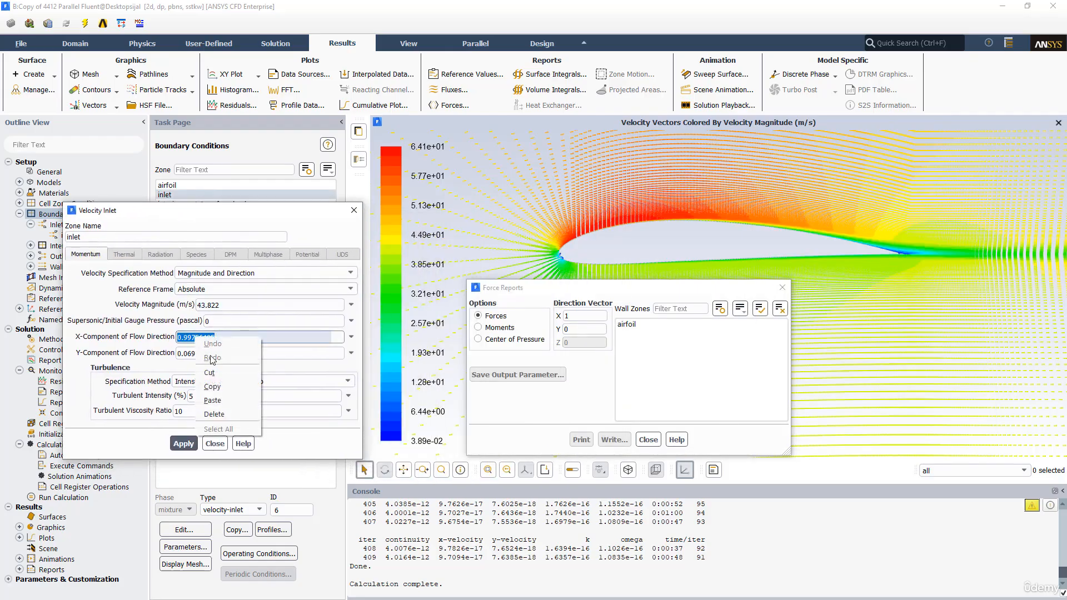
left_click(211, 380)
left_click(591, 316)
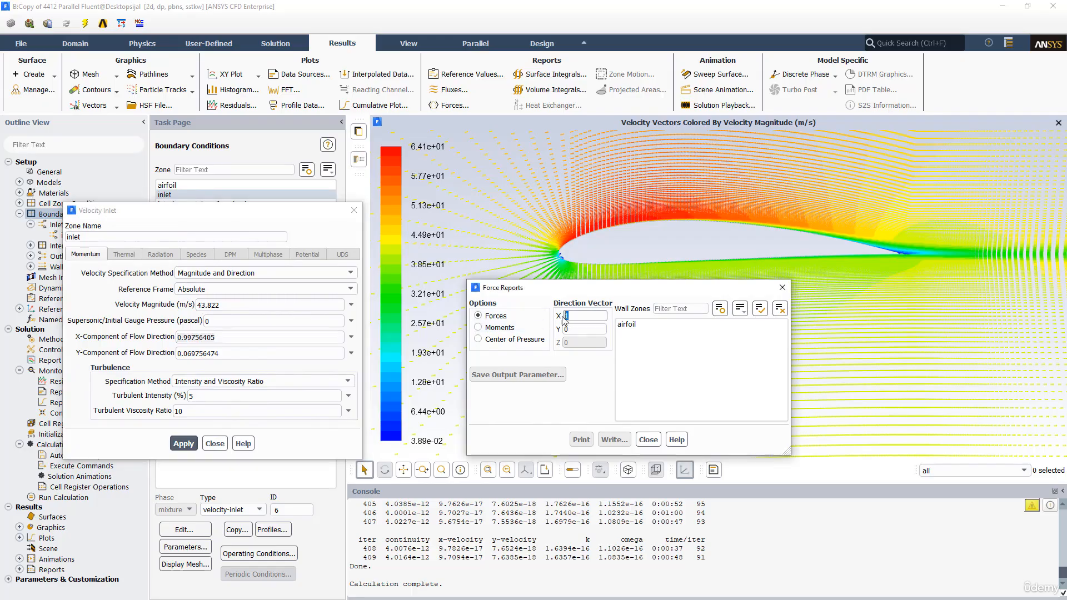
right_click(577, 318)
left_click(600, 382)
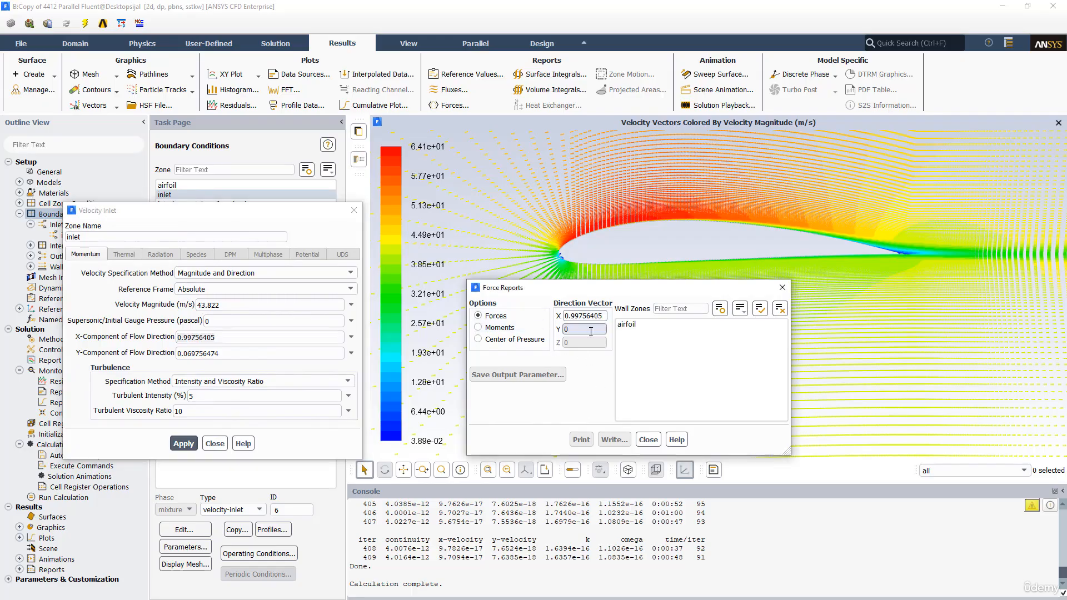
left_click_drag(228, 354, 182, 355)
right_click(182, 354)
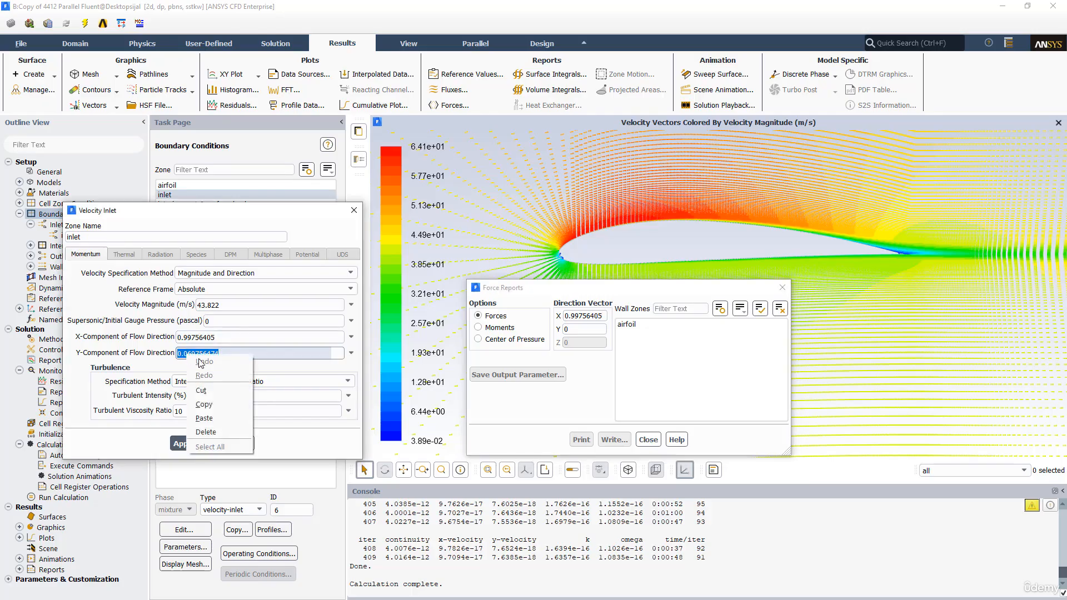
left_click(200, 400)
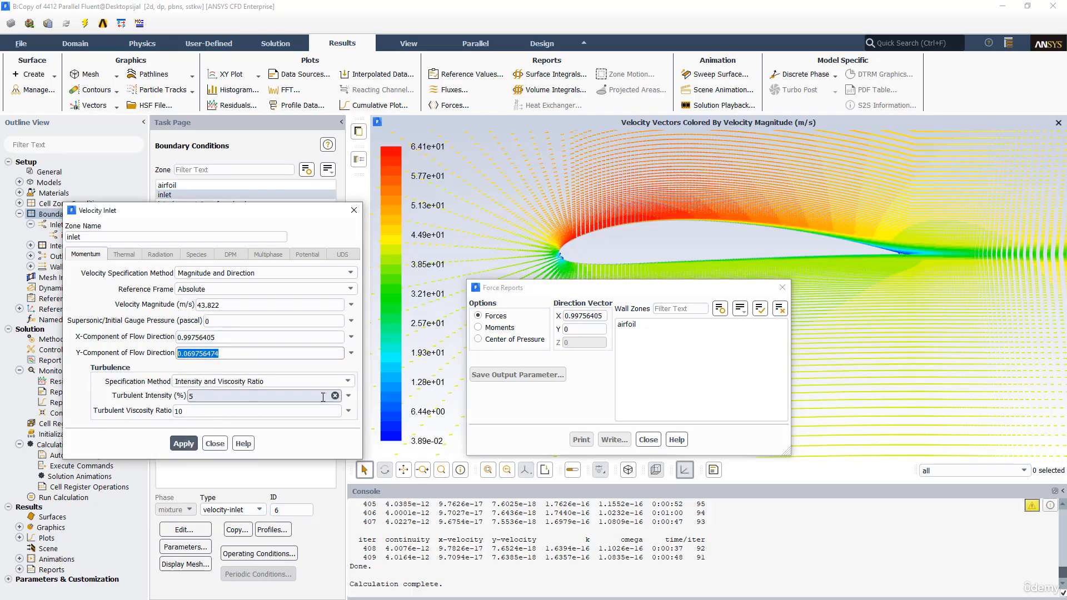
left_click(568, 330)
right_click(568, 332)
left_click(585, 397)
Print the drag force report for the airfoil wall zone to the console
left_click(631, 324)
left_click(581, 440)
left_click_drag(556, 293, 432, 179)
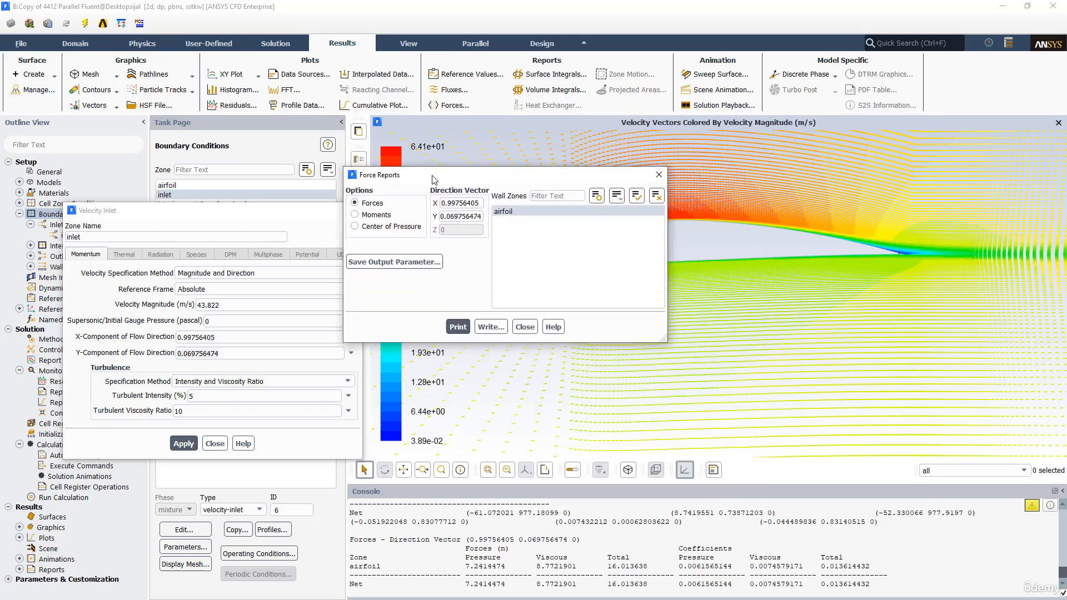
Copy the net total drag coefficient 0.013614432 into the Drag Coeff cell of the coefficient slide in the NACA4412 PowerPoint presentation
left_click_drag(822, 584, 860, 583)
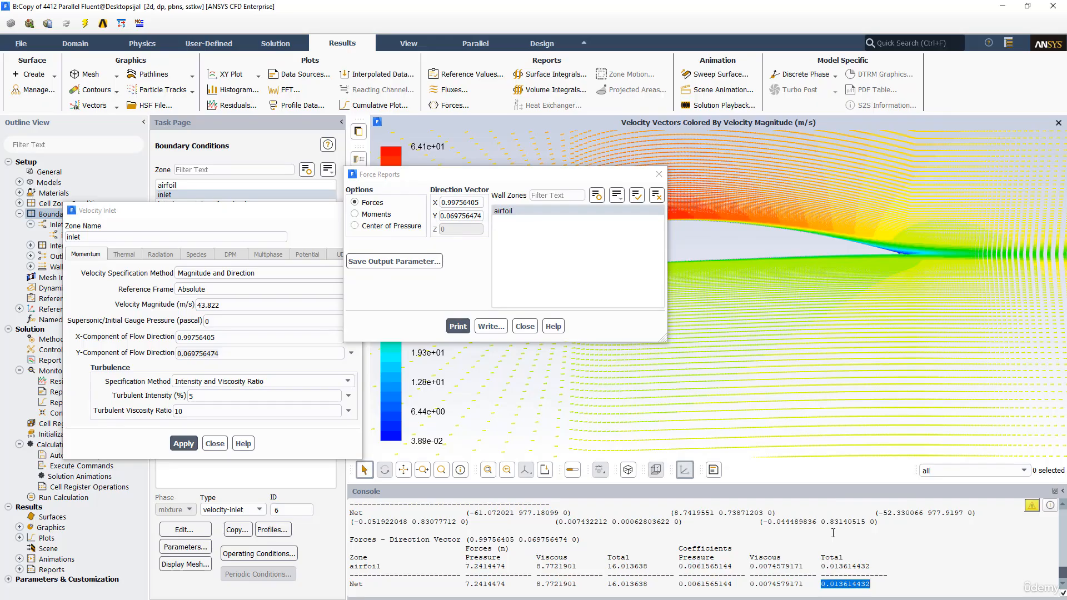
key("alt+Tab")
key("alt+Tab")
key("alt+Tab")
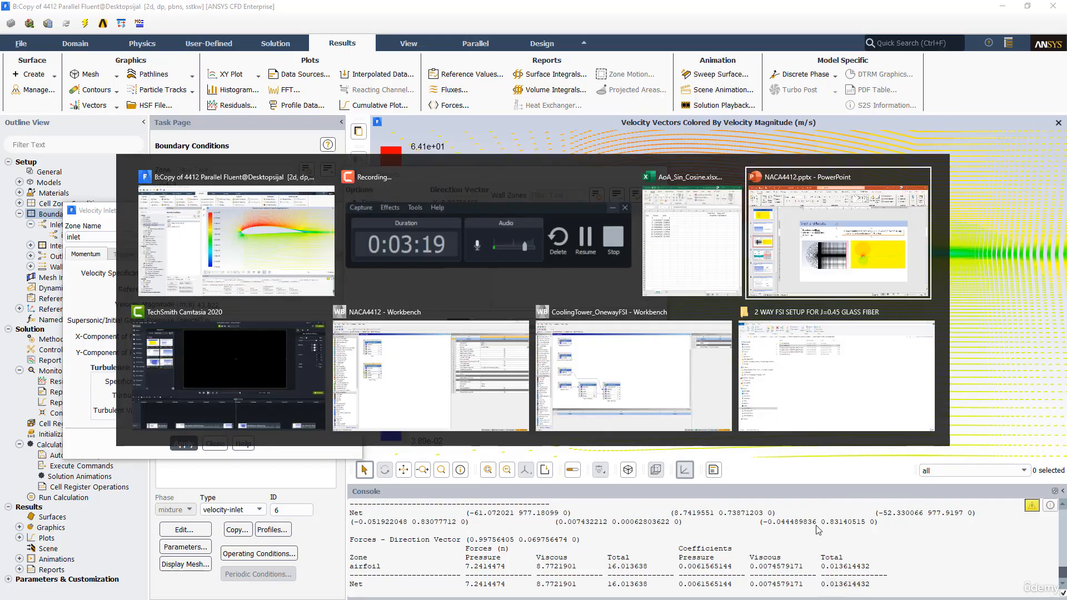
scroll(296, 291, "down", 1)
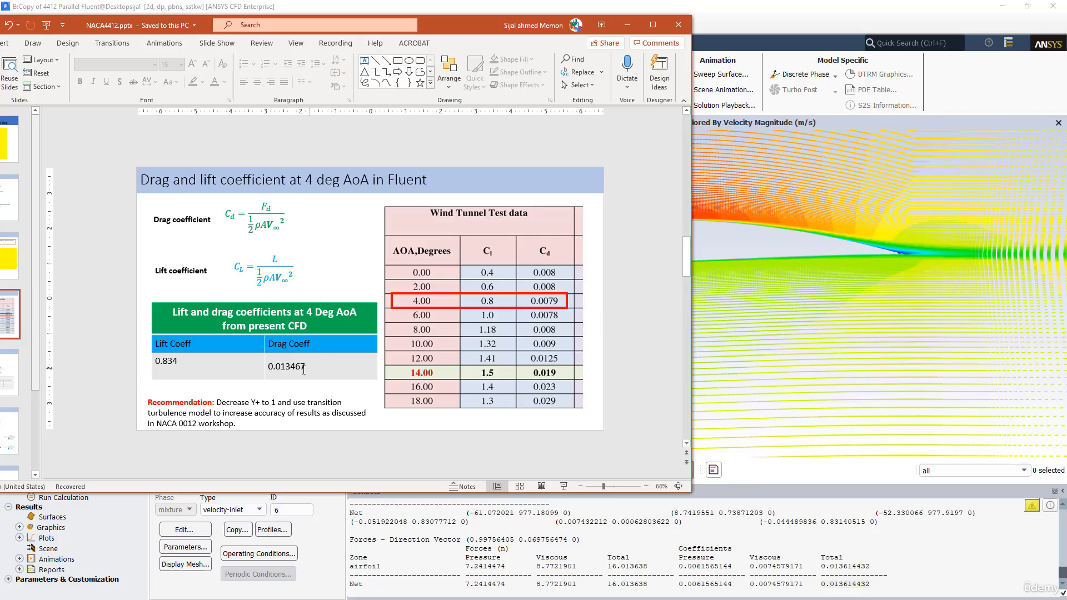
left_click(271, 366)
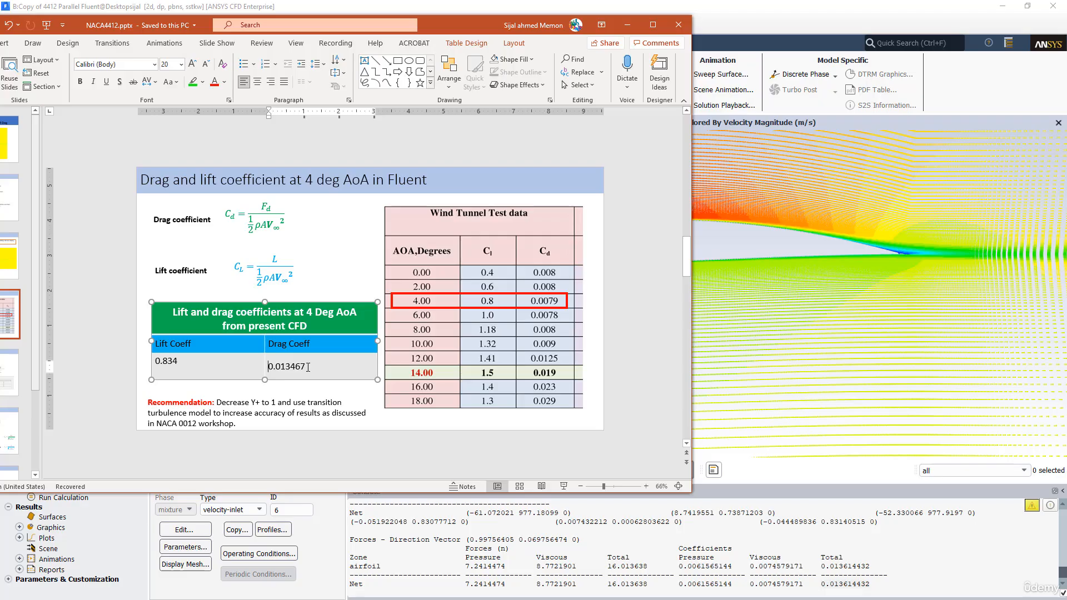
left_click_drag(308, 368, 277, 367)
right_click(276, 368)
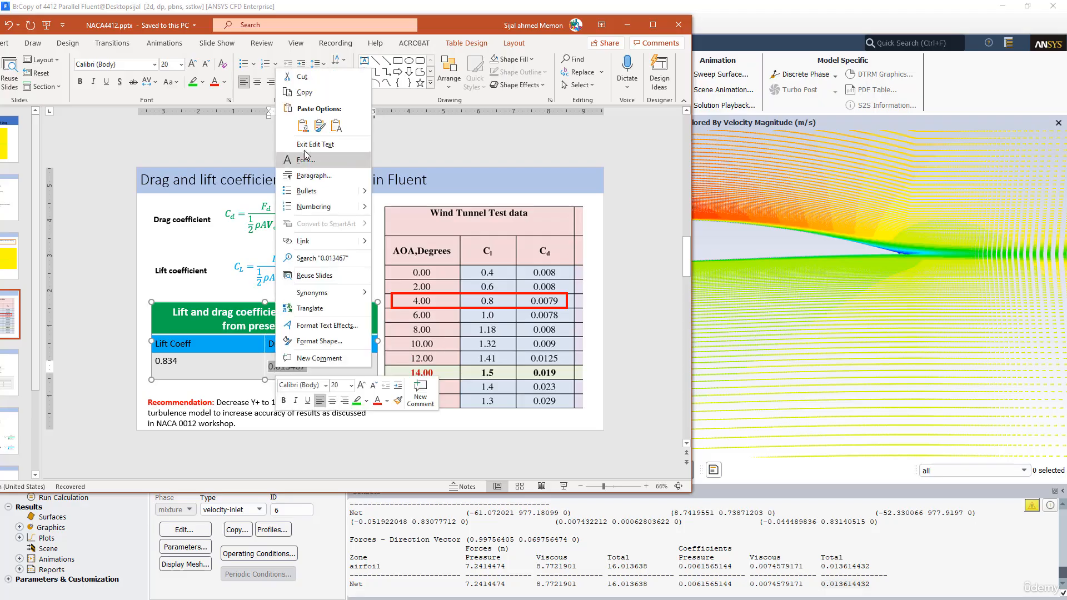
left_click(289, 124)
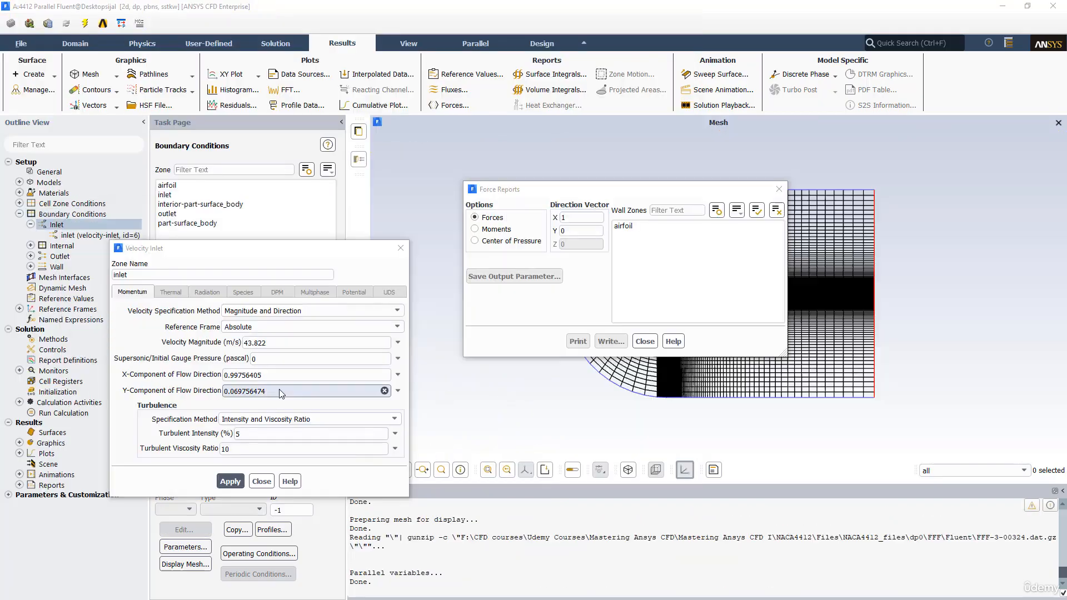
In Fluent, set the force direction vector's X component to -0.069756474, using the inlet's Y flow direction value with a negative sign
double_click(280, 394)
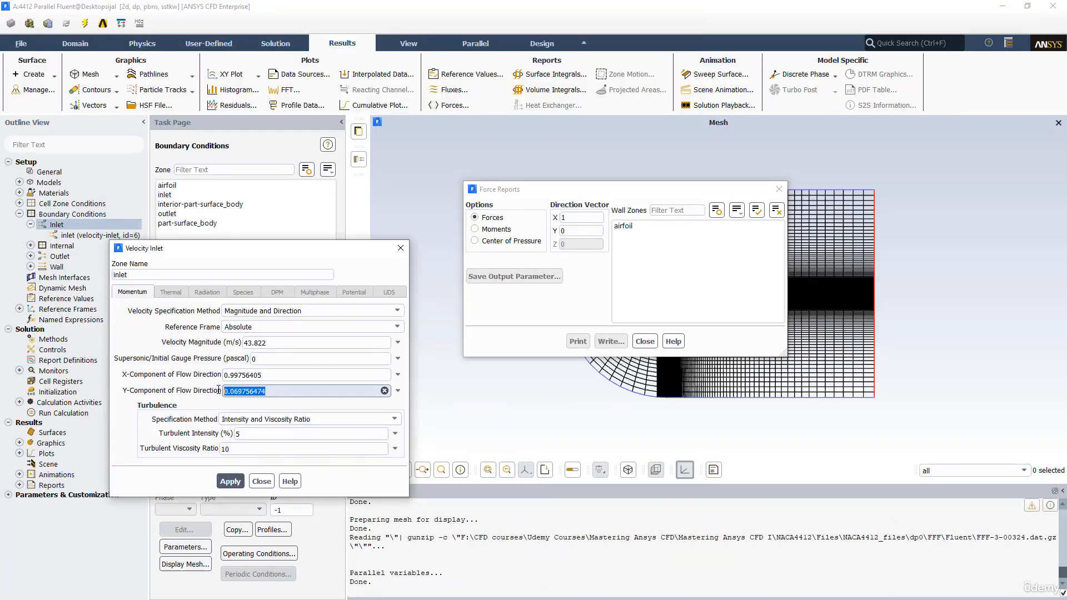
right_click(251, 393)
left_click(267, 443)
double_click(561, 218)
type("-")
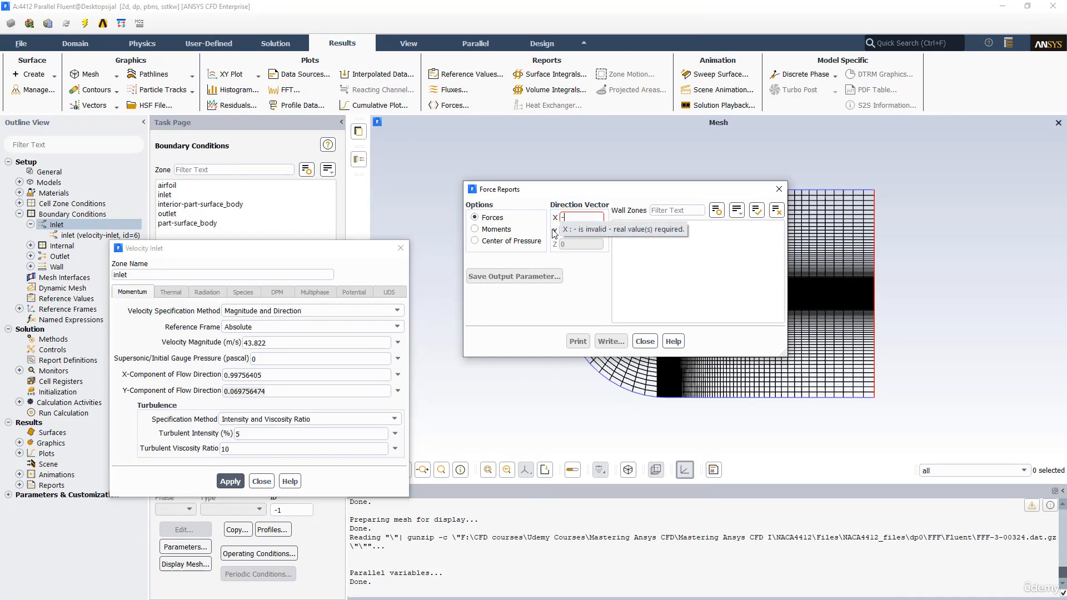
right_click(577, 217)
left_click(597, 279)
Set the force direction vector's Y component to 0.99756405, copied from the inlet's X flow direction component
left_click(284, 376)
double_click(243, 376)
right_click(230, 376)
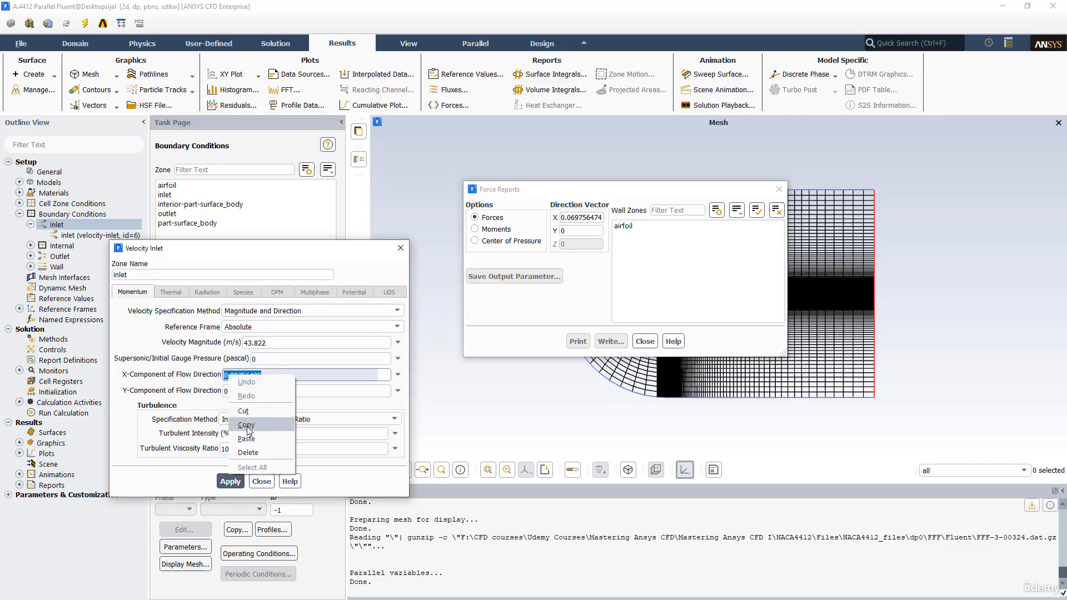
left_click(247, 425)
double_click(561, 230)
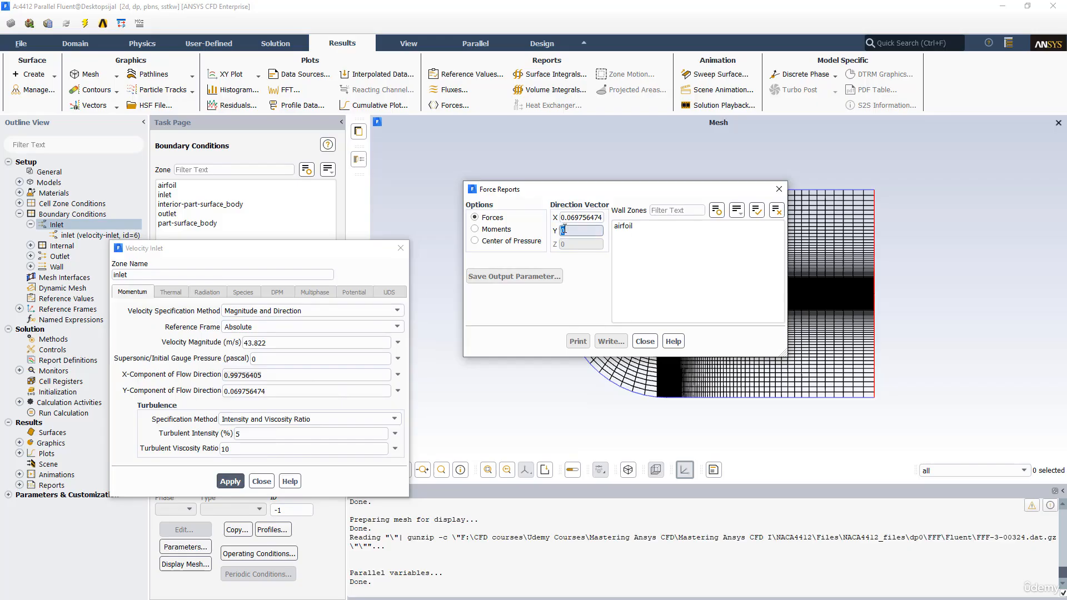
right_click(563, 231)
left_click(578, 293)
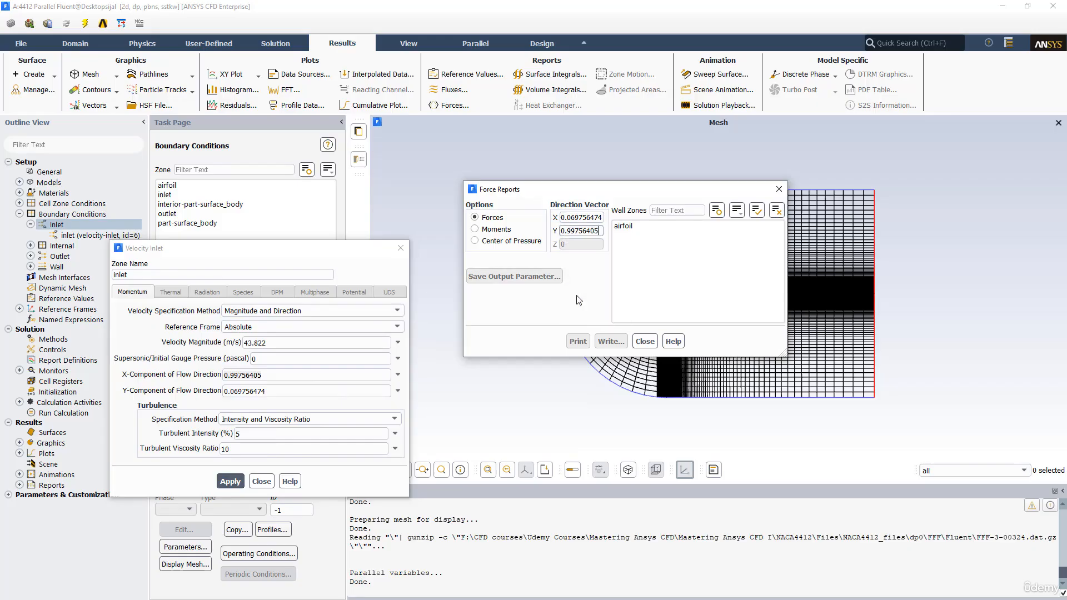
Print the lift force report for the airfoil wall zone to the console
left_click(621, 226)
left_click(577, 342)
left_click(575, 342)
Copy the net total lift coefficient 0.84700349 into the Lift Coeff cell of the coefficient slide in PowerPoint
left_click_drag(819, 584, 847, 584)
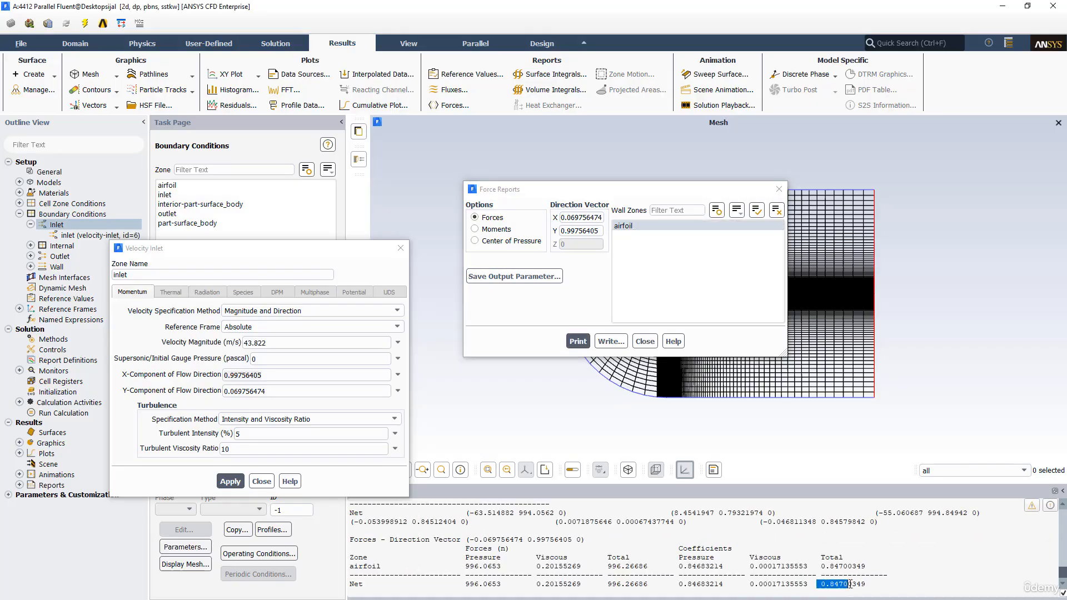
right_click(854, 580)
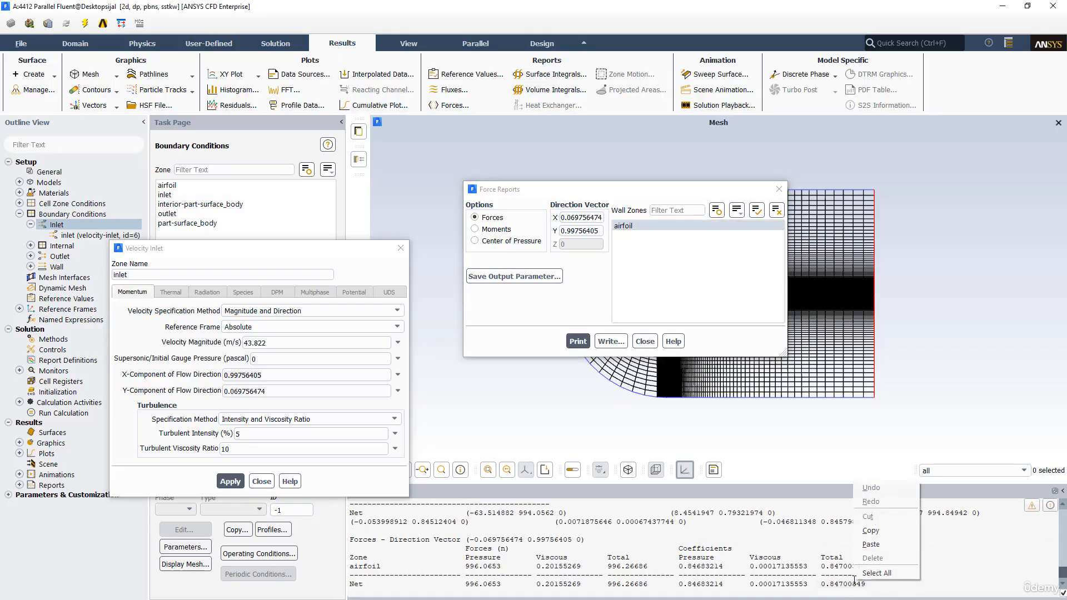
left_click(860, 535)
key("alt+Tab")
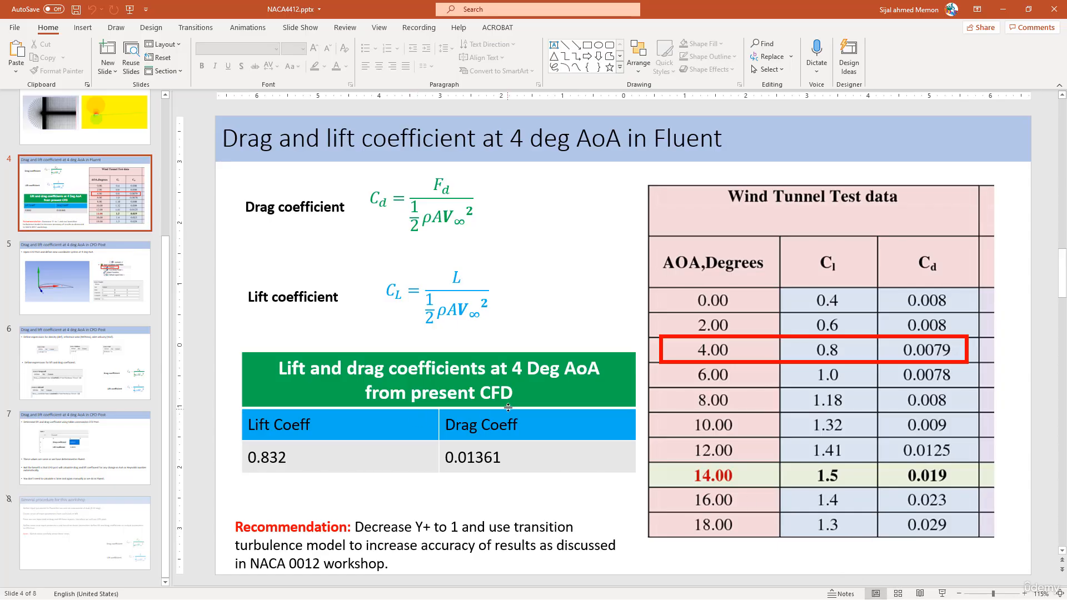
left_click_drag(290, 463, 260, 461)
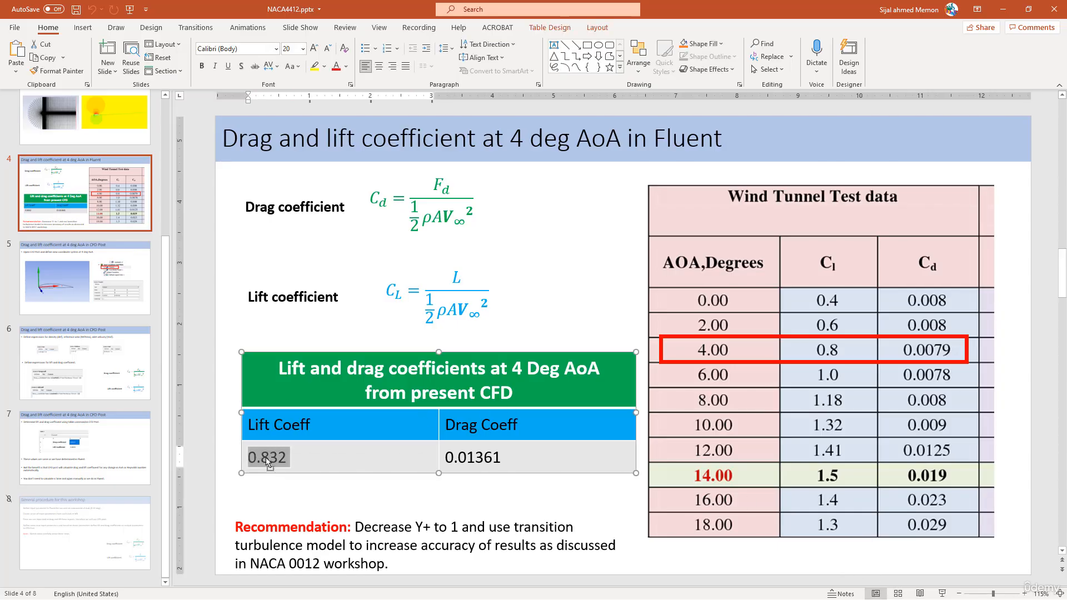
right_click(267, 462)
left_click(293, 217)
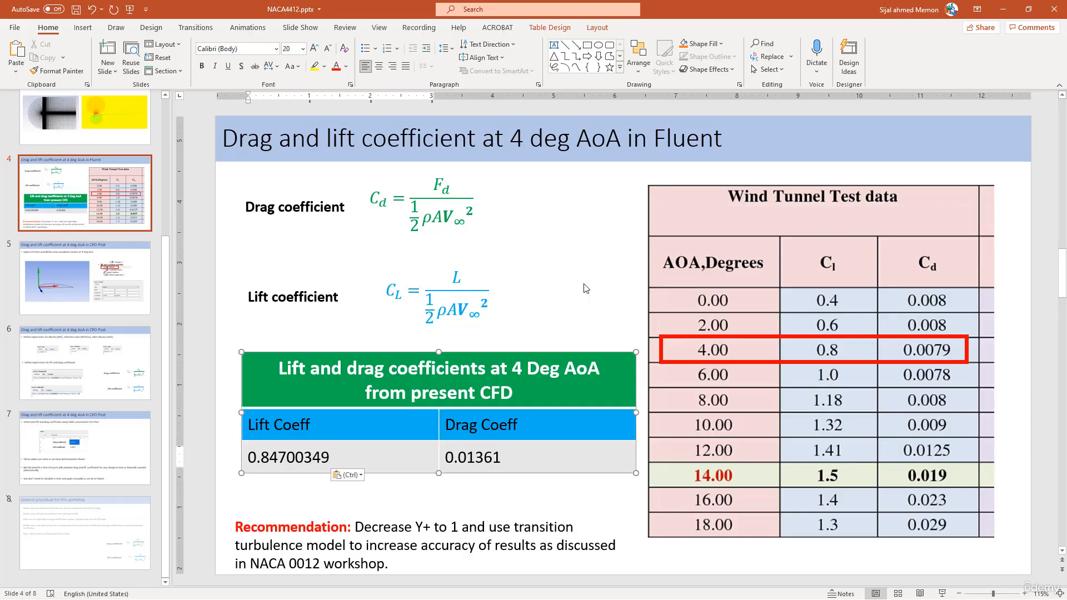
Switch back to Fluent and highlight the net total lift coefficient in the console report
key("alt+Tab")
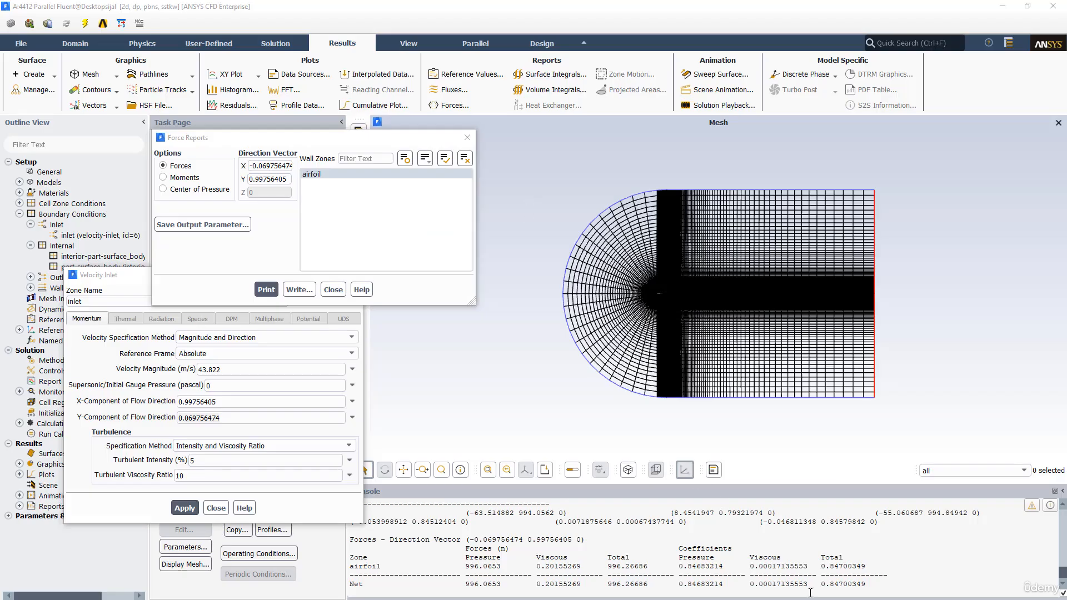
left_click_drag(823, 588, 845, 586)
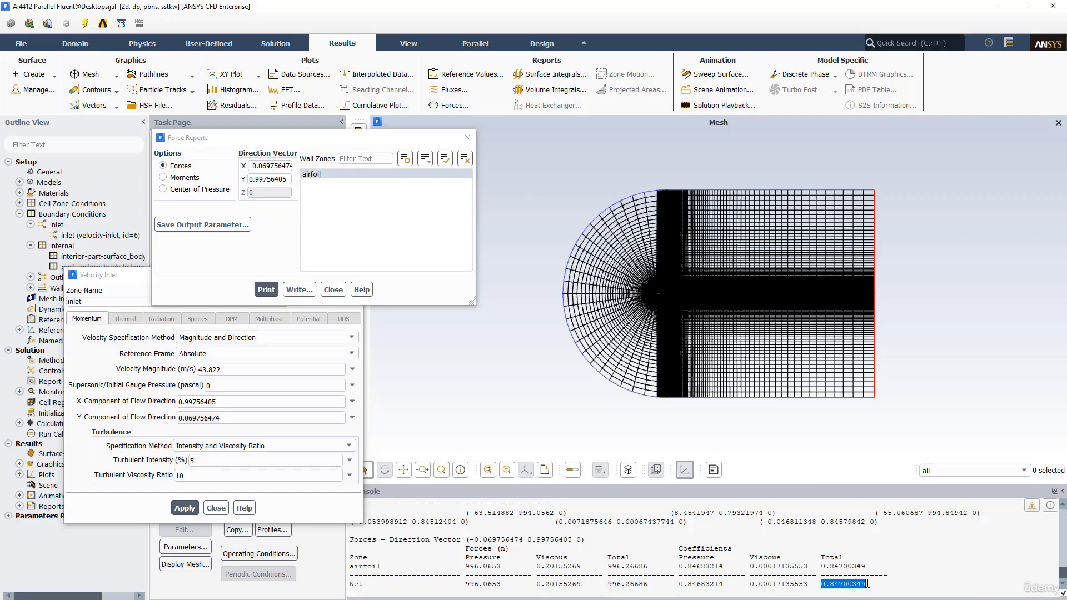